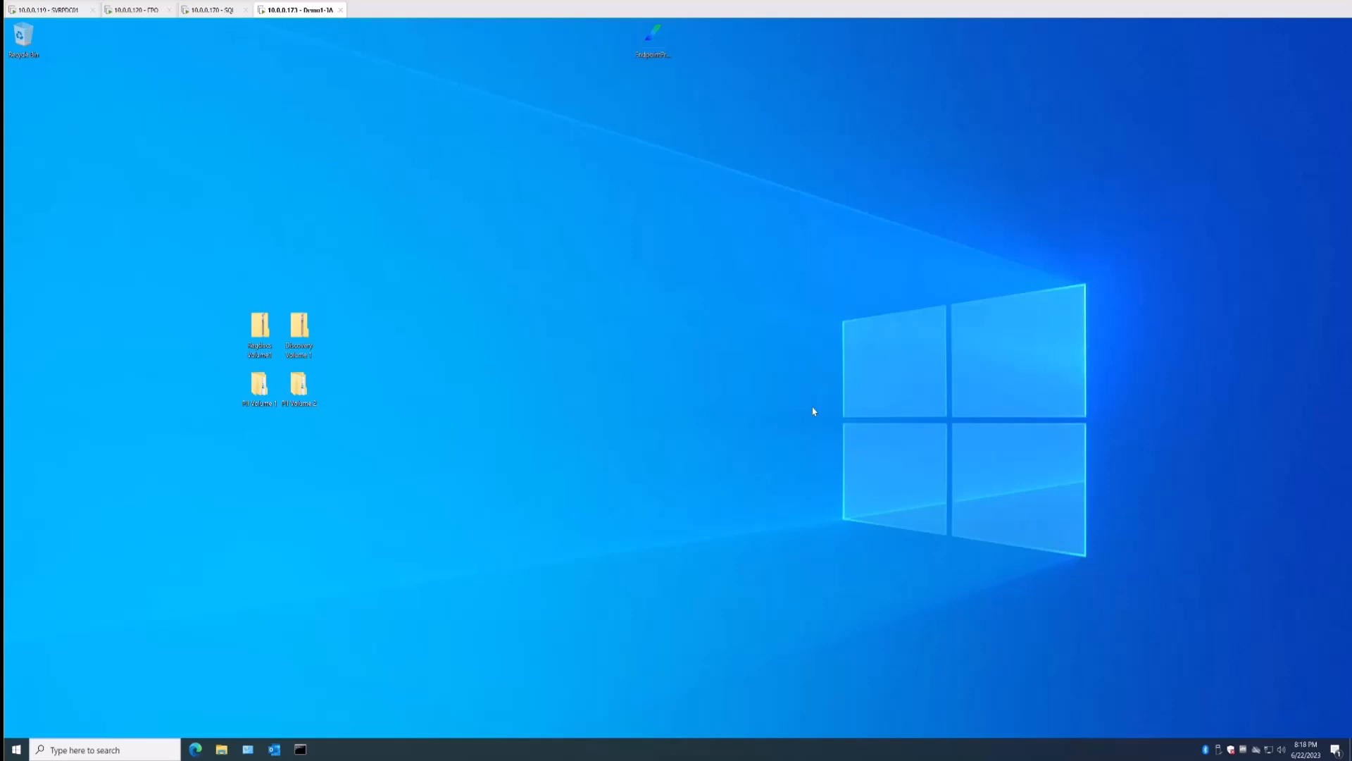
- Switch to the EPO server and open the Software Catalog in the ePolicy Orchestrator console
click(139, 10)
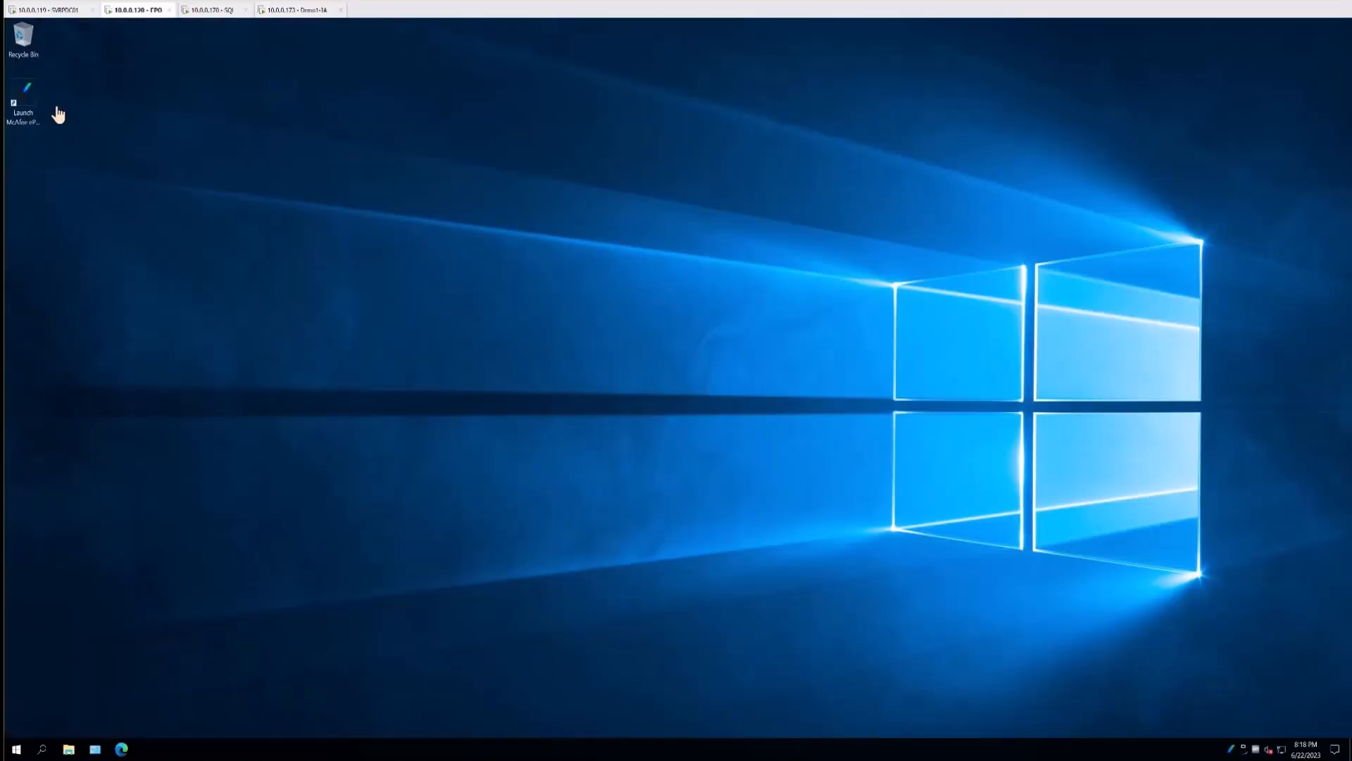
click(28, 104)
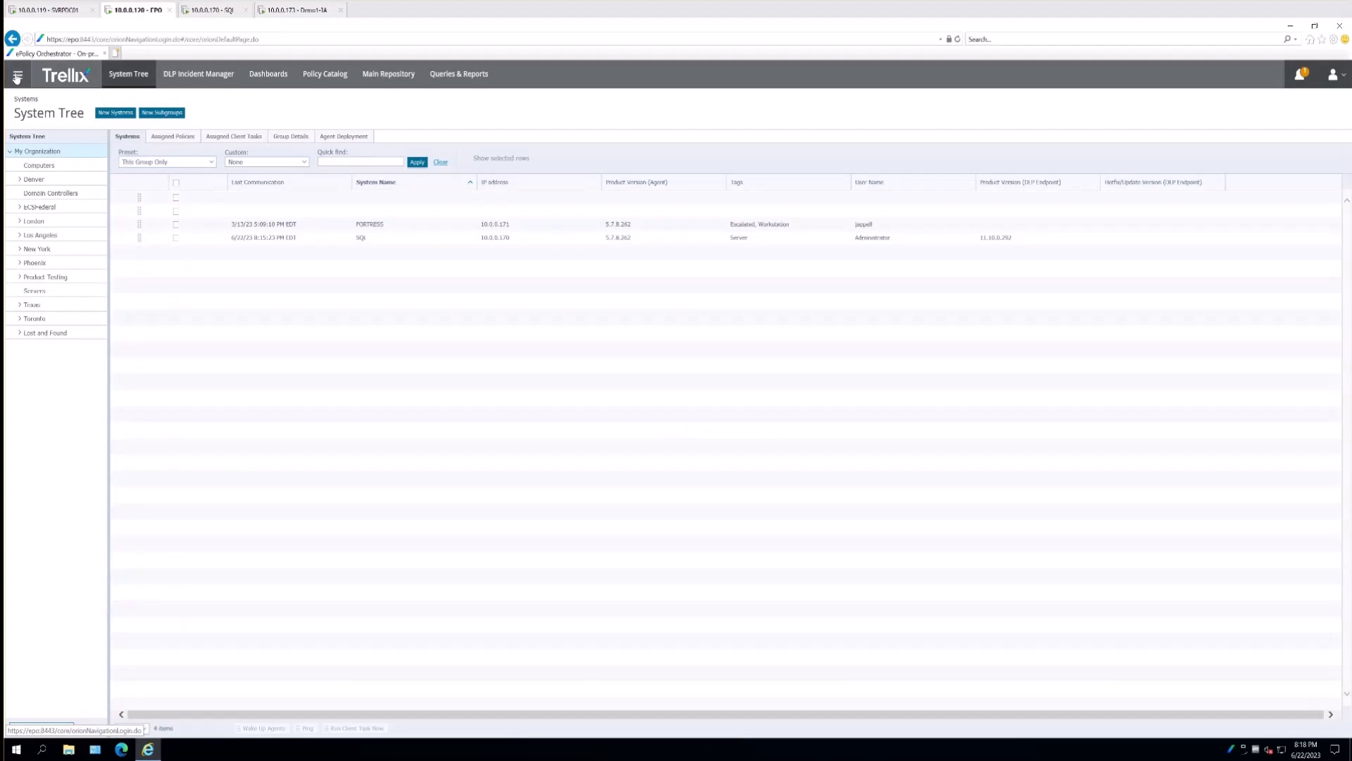
click(14, 75)
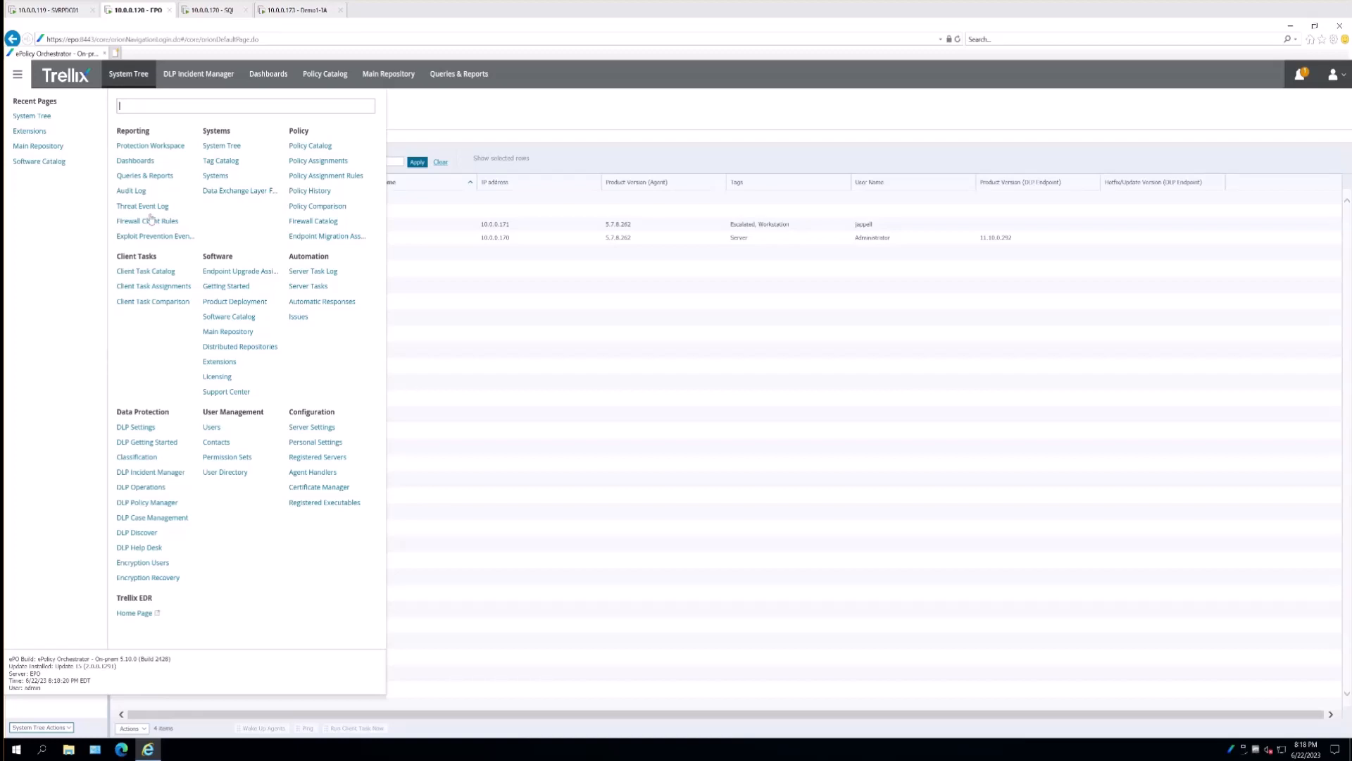
click(246, 321)
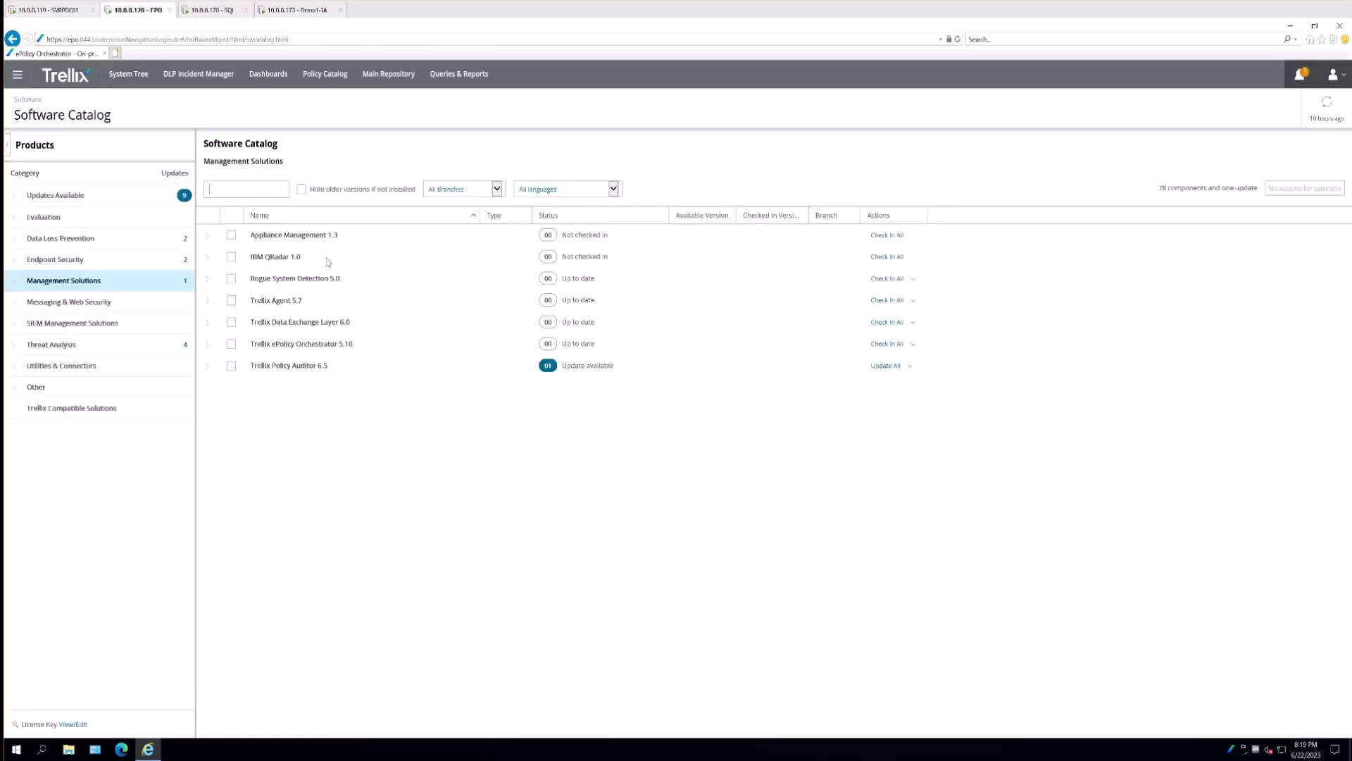
- Check in Rogue System Detection 5.0 from Management Solutions, accepting the license agreement terms
click(231, 278)
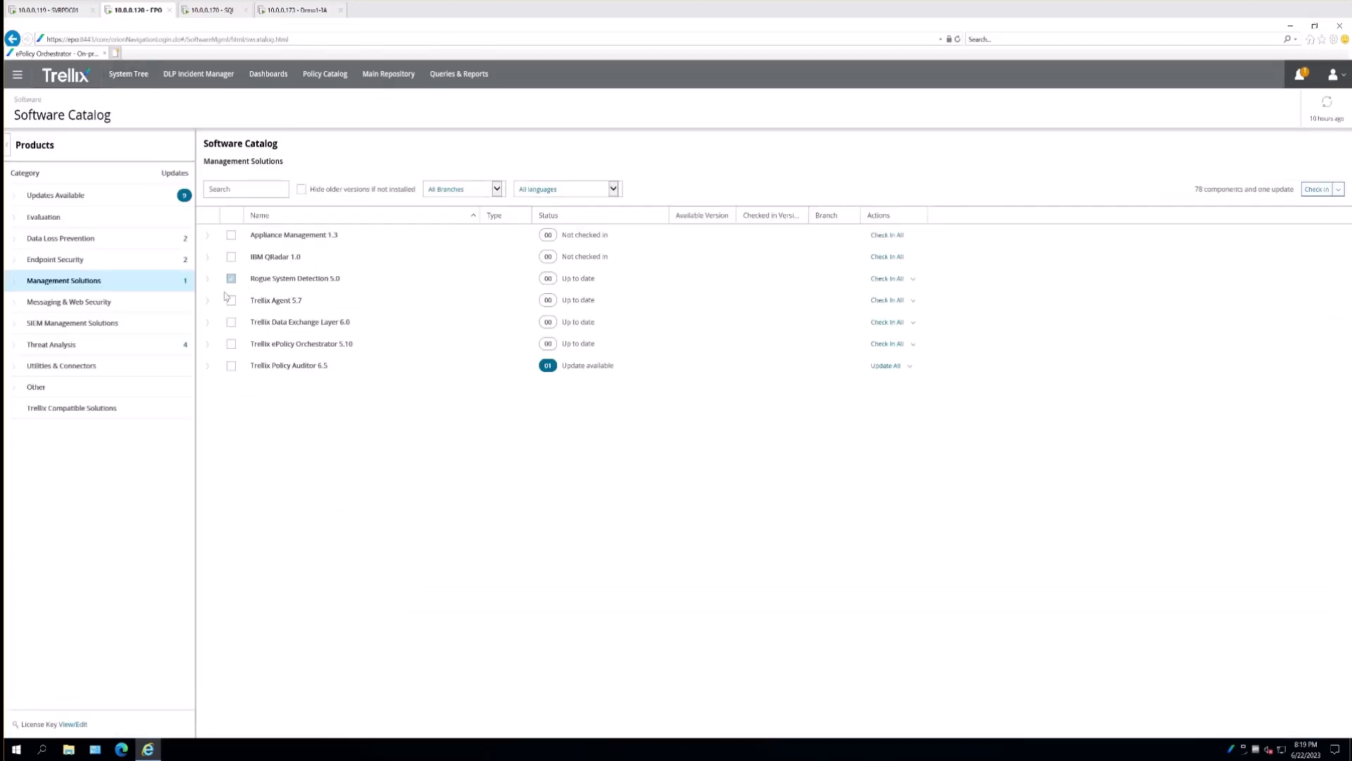
click(887, 279)
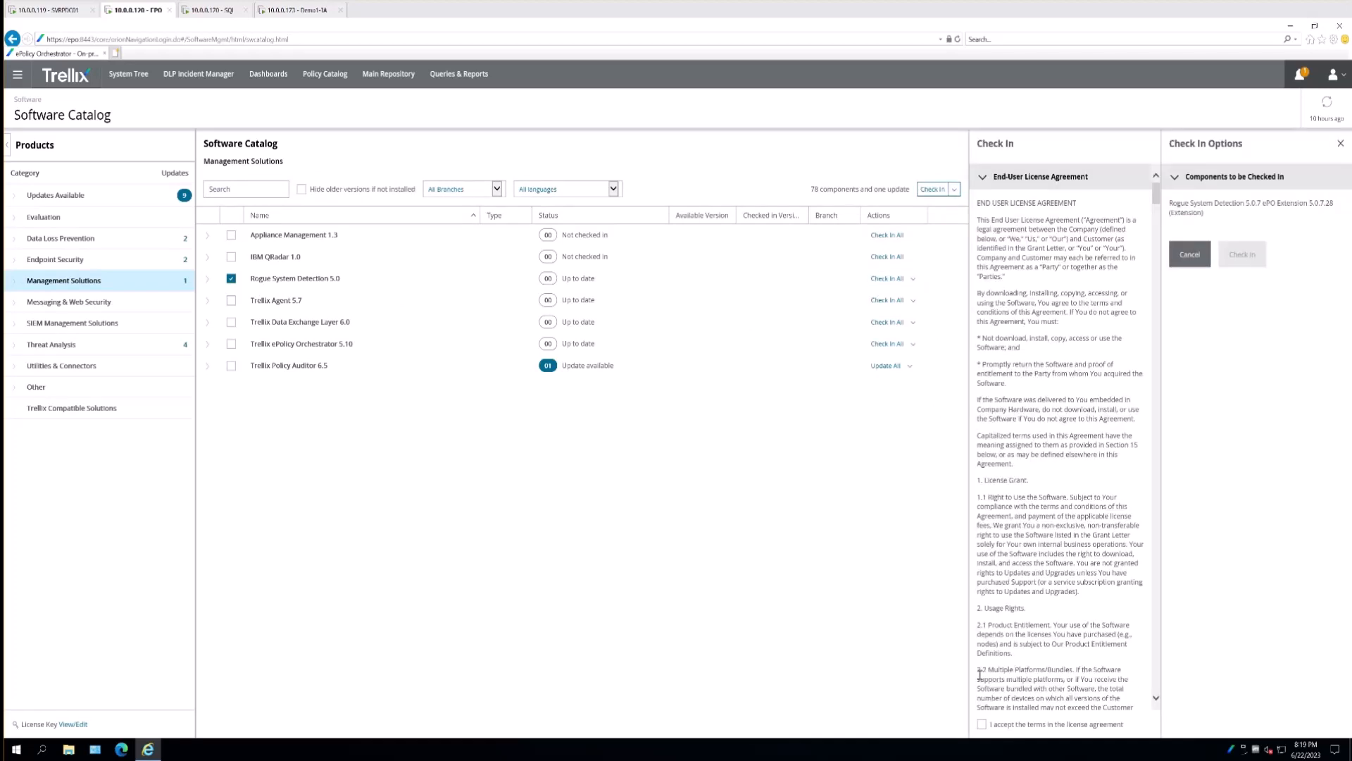
click(982, 724)
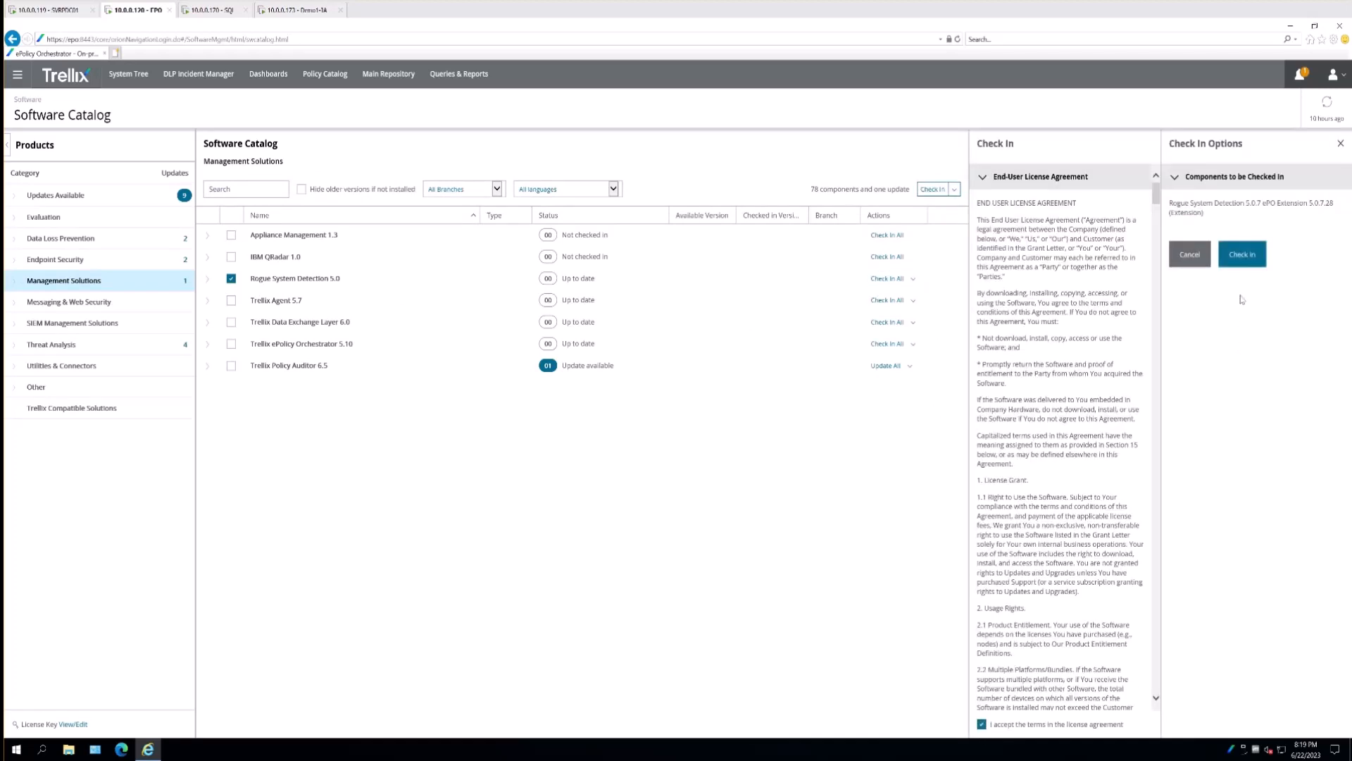
click(1243, 255)
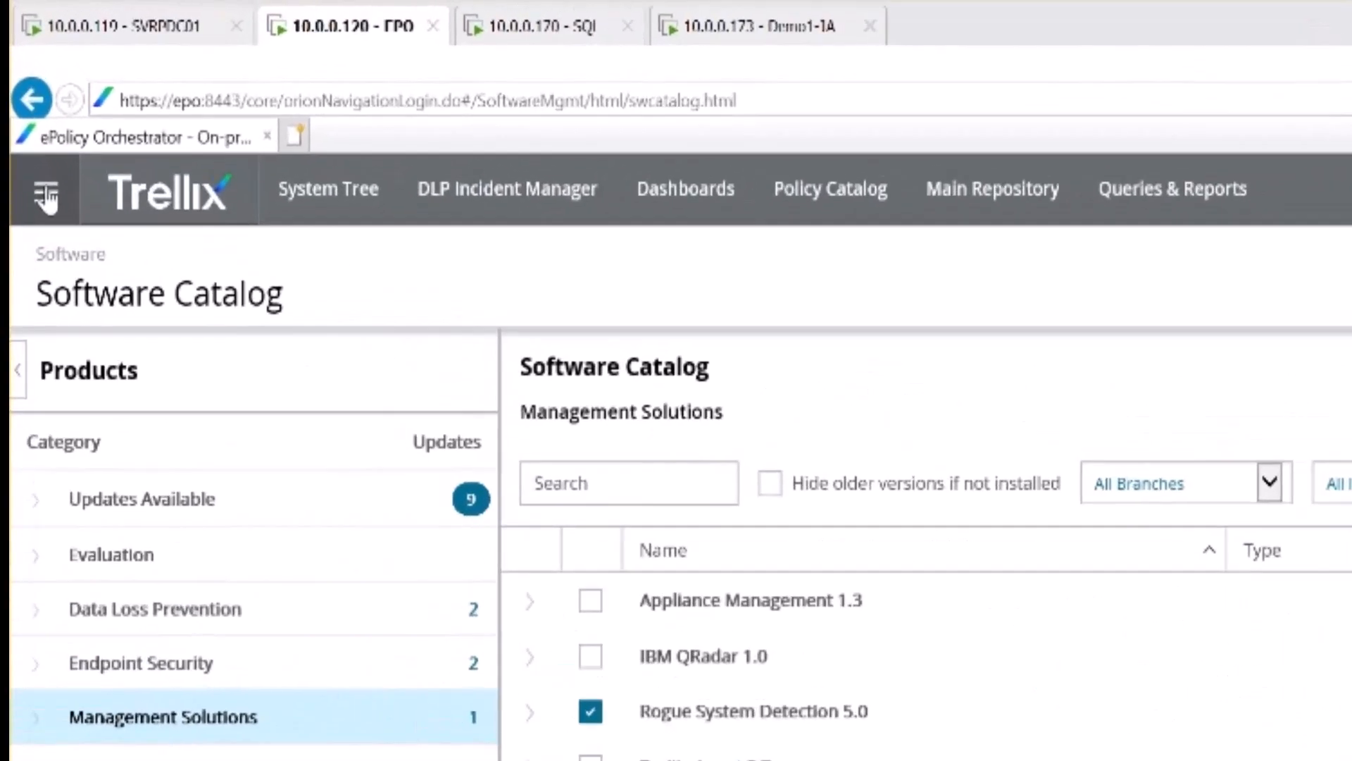
- Examine the Detected Systems overview and the list of managed systems, then return to the overview
click(18, 74)
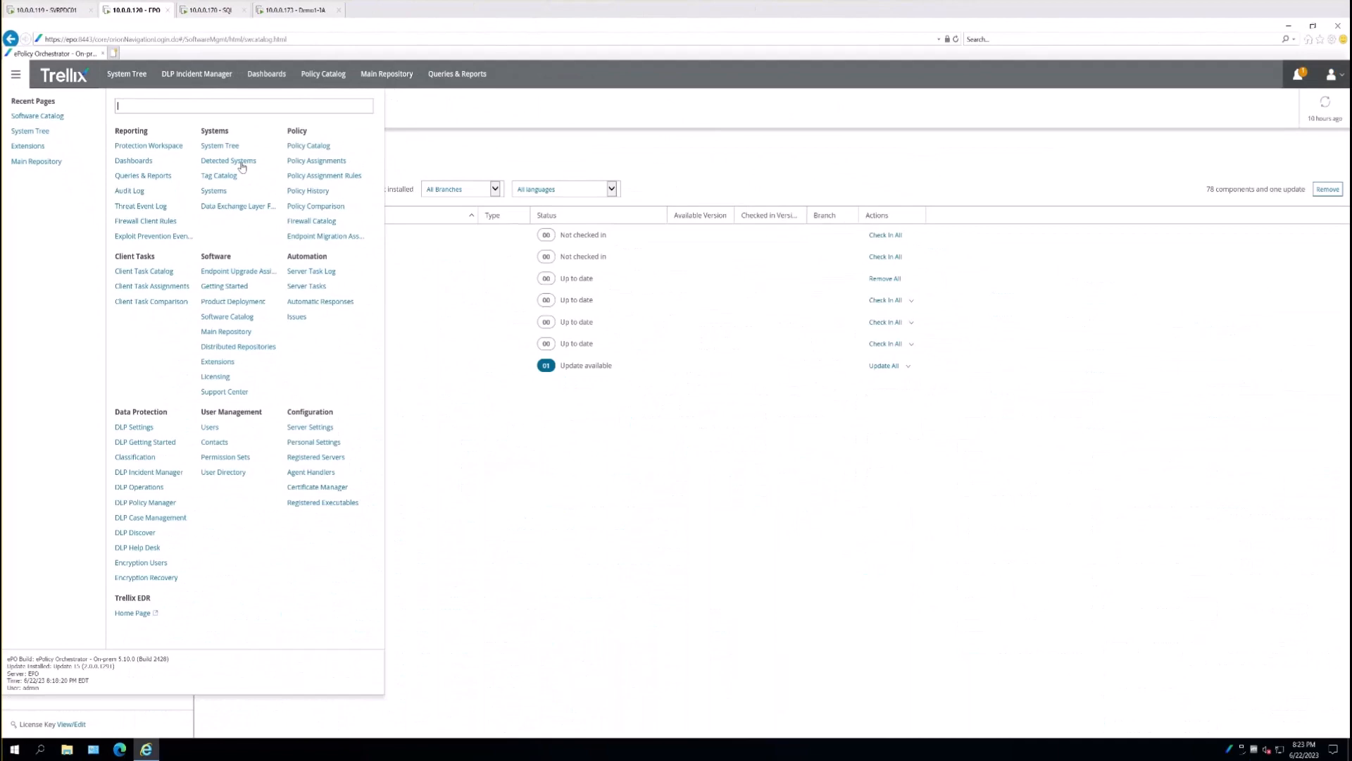
click(242, 167)
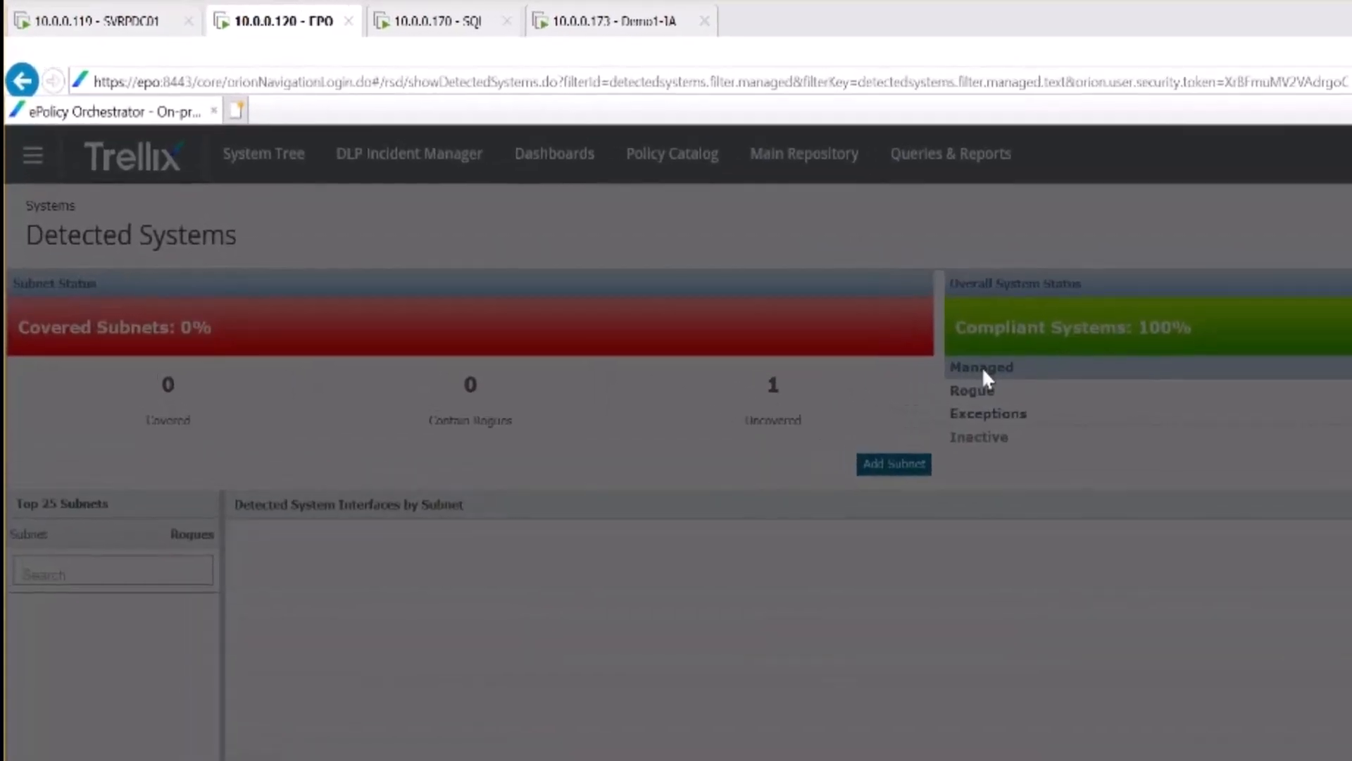
click(470, 179)
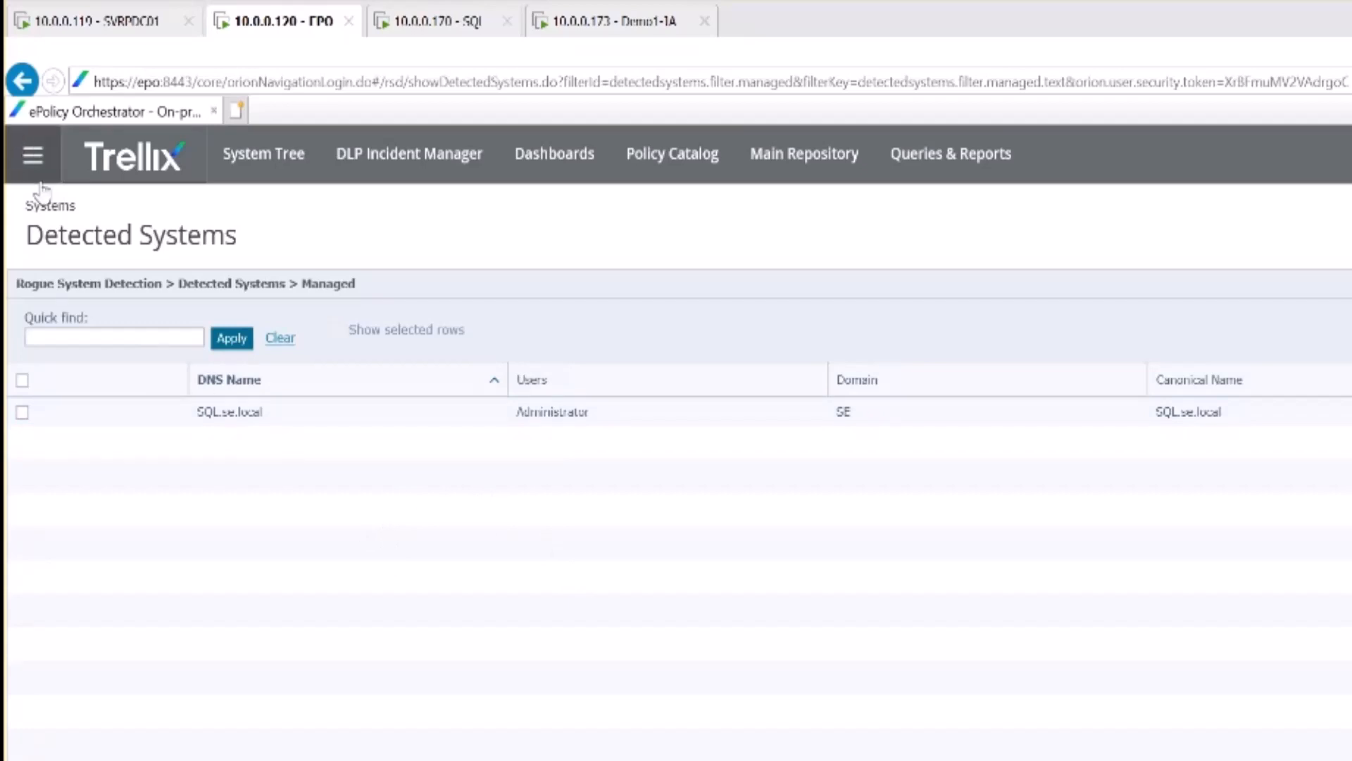
click(26, 85)
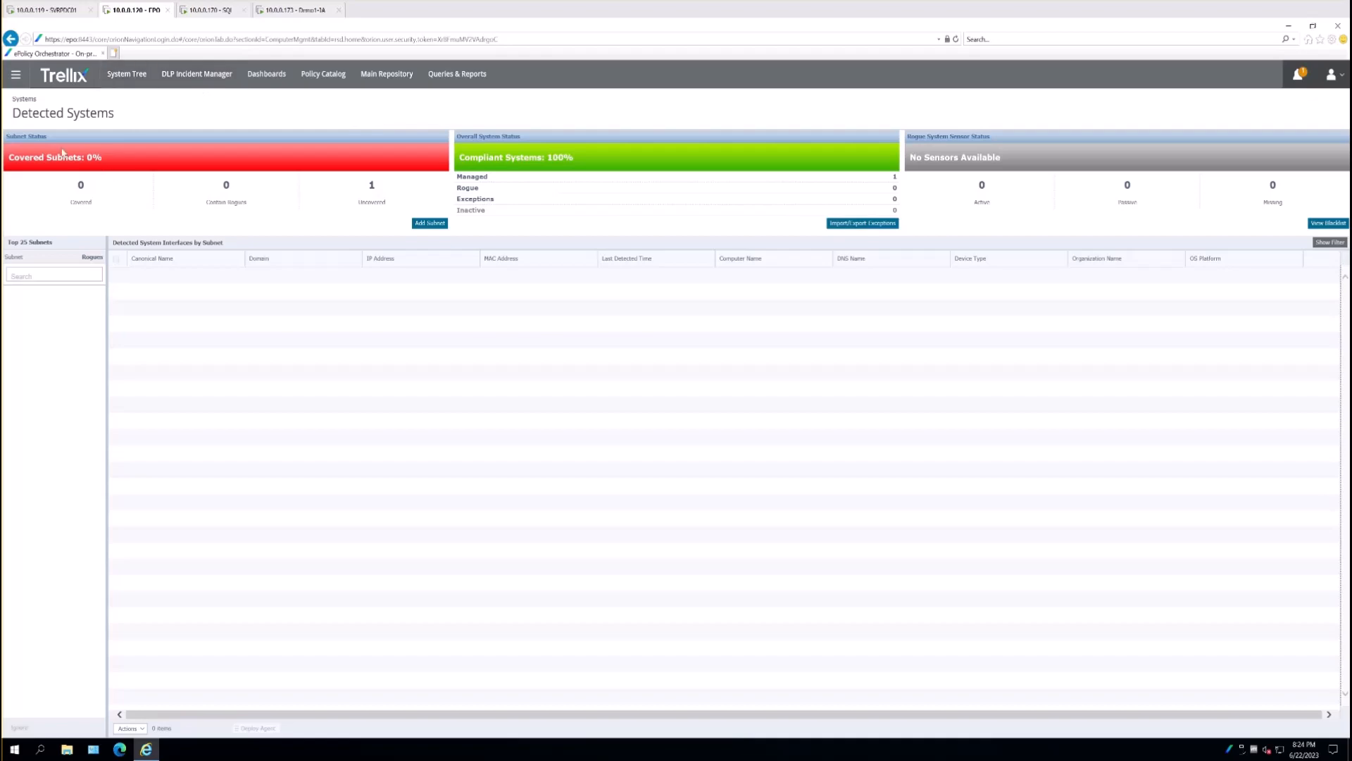
- Filter the System Tree to This Group and All Subgroups with the Managed custom filter
click(131, 74)
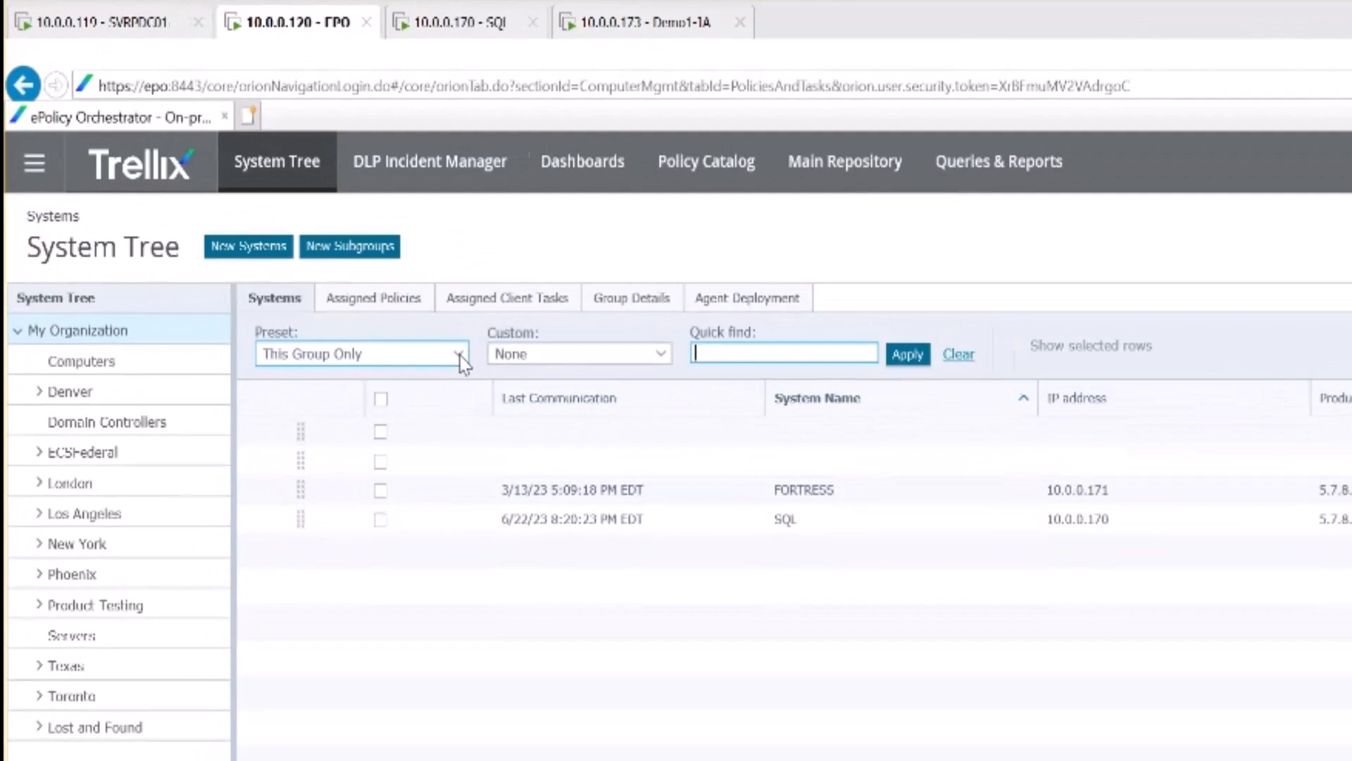
click(238, 186)
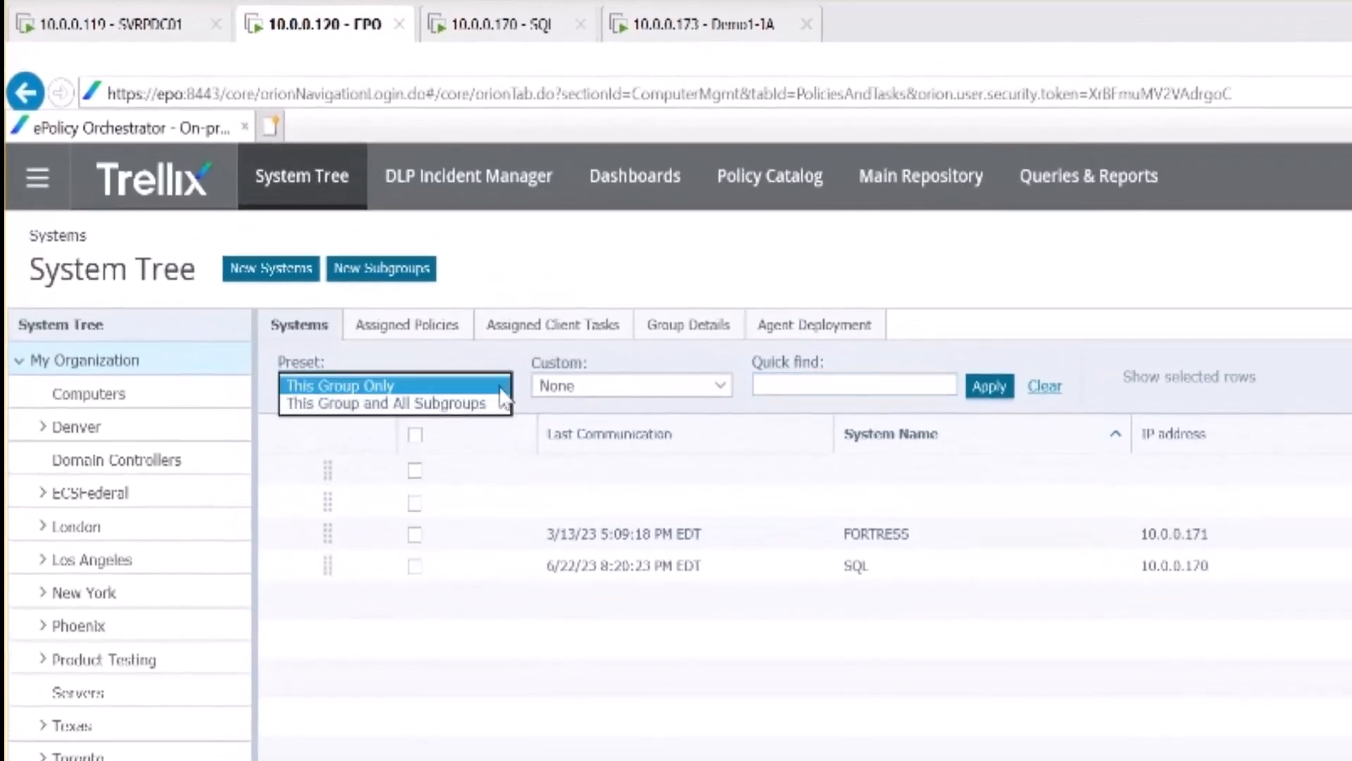
click(225, 197)
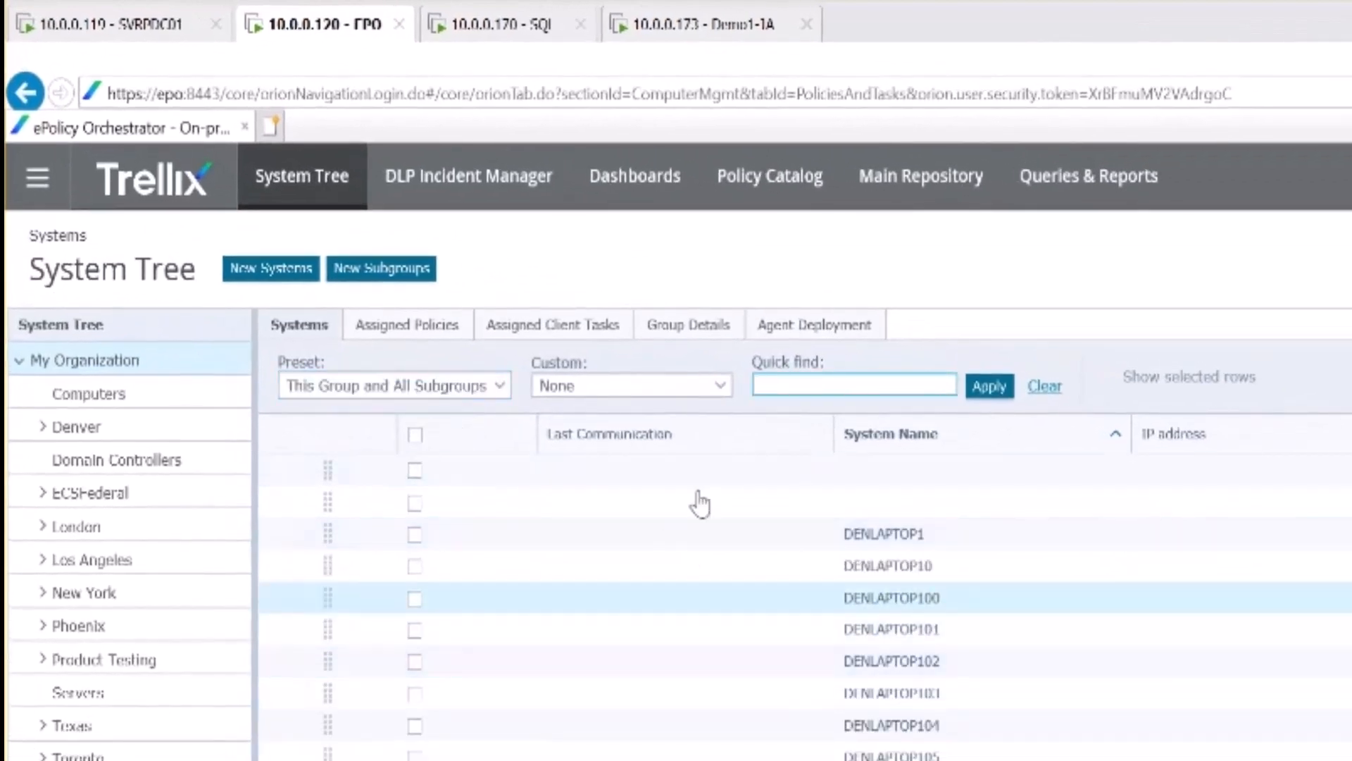
click(702, 391)
click(603, 441)
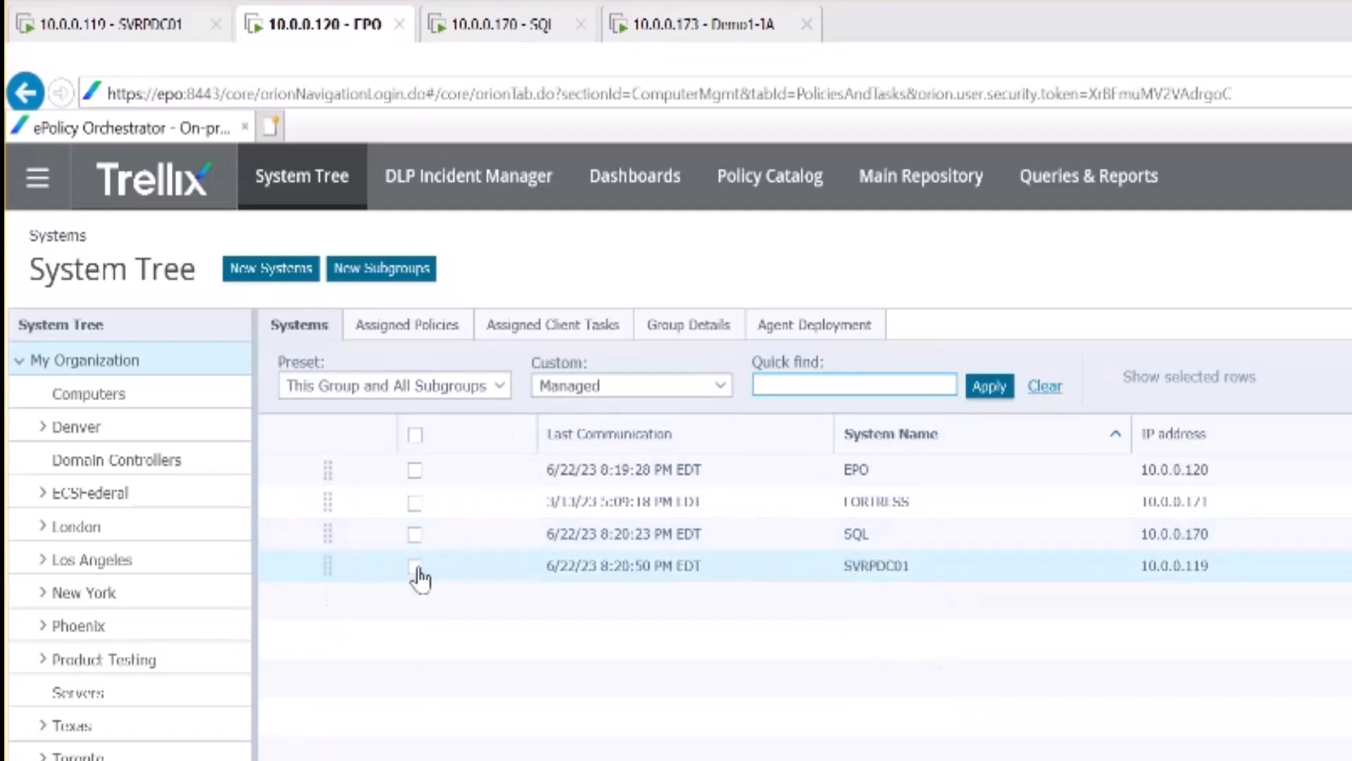
- Start the Add or Remove Rogue Sensor action for the system SVRPDC01
click(415, 567)
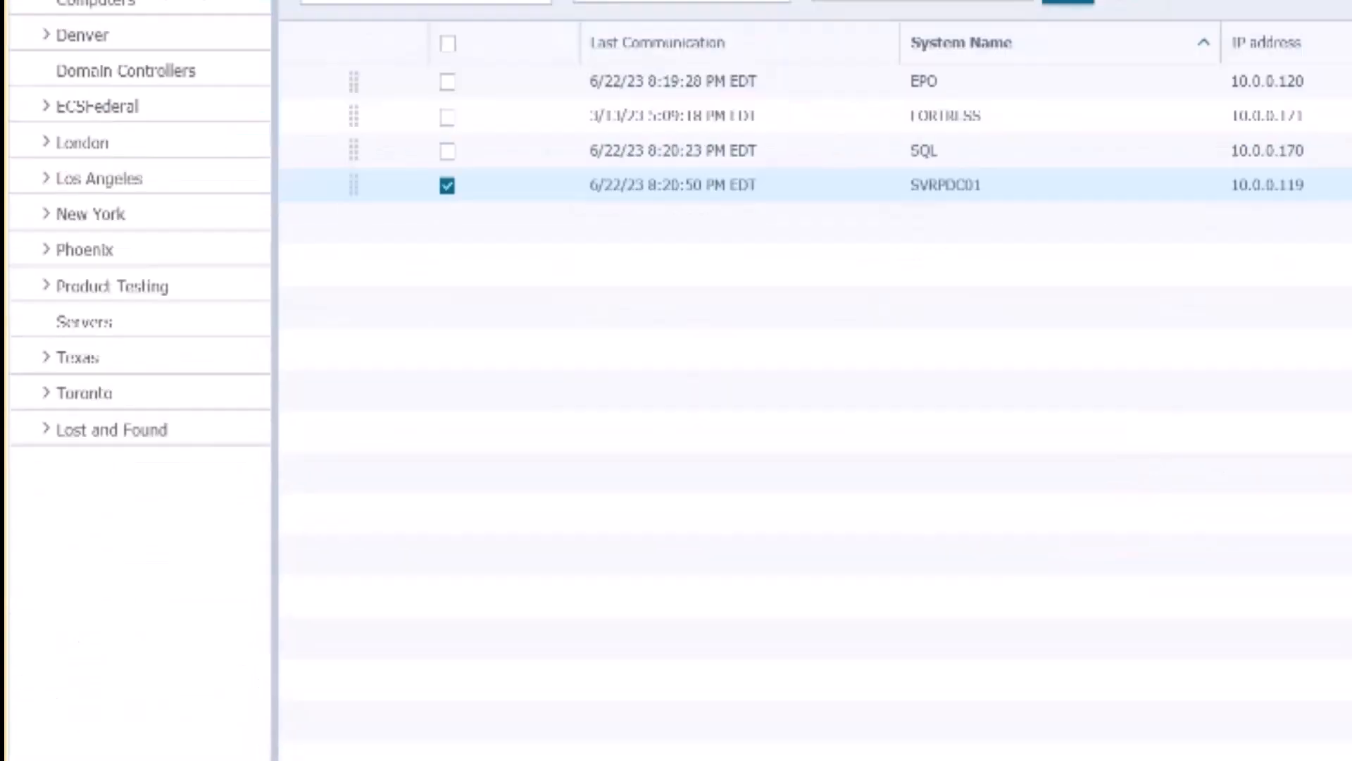
click(437, 702)
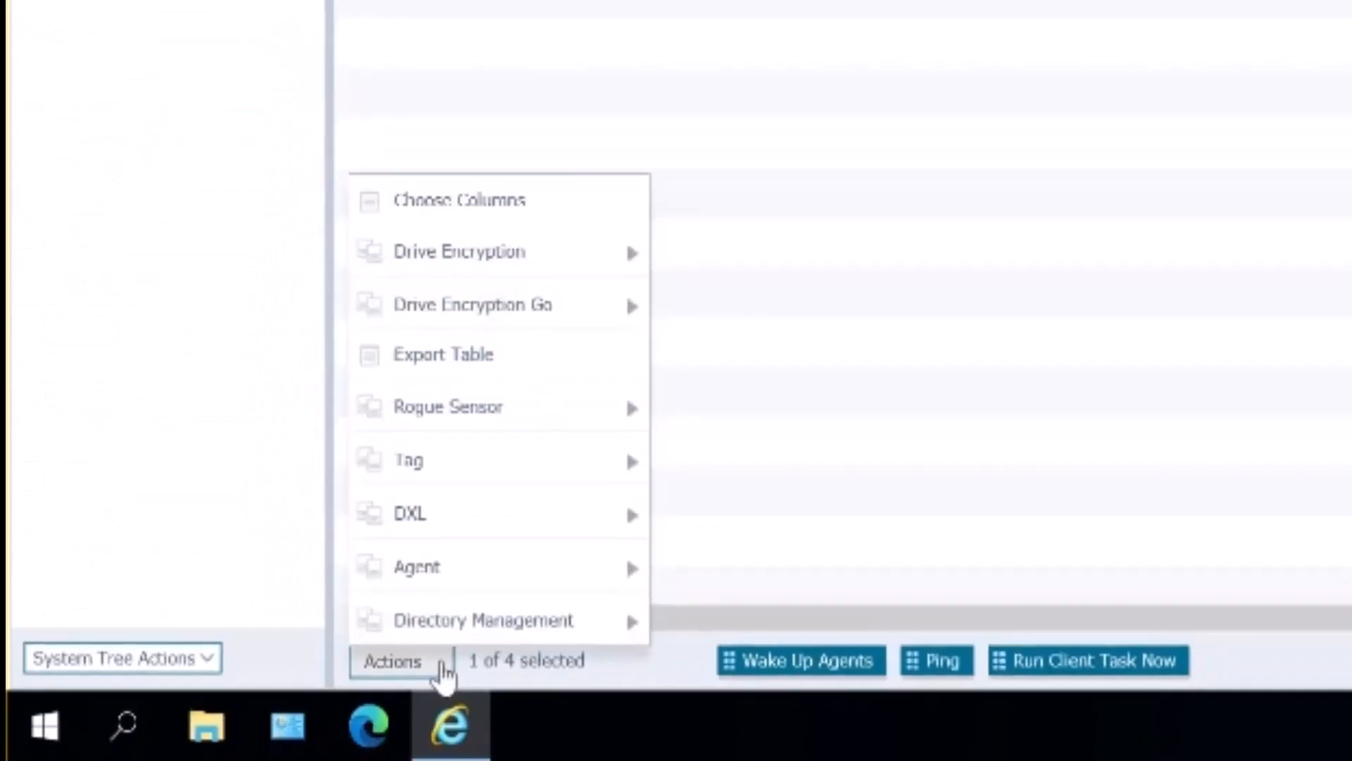
mouse_move(541, 419)
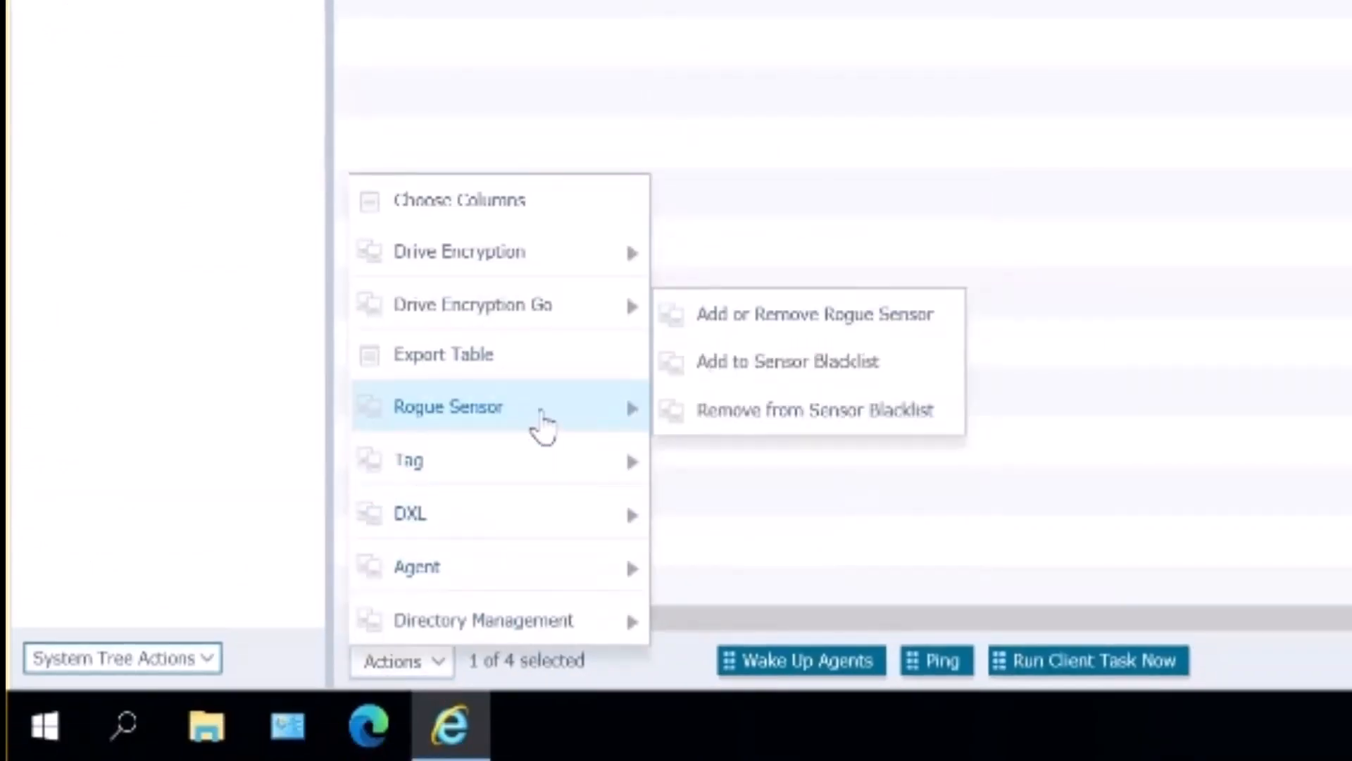
click(877, 319)
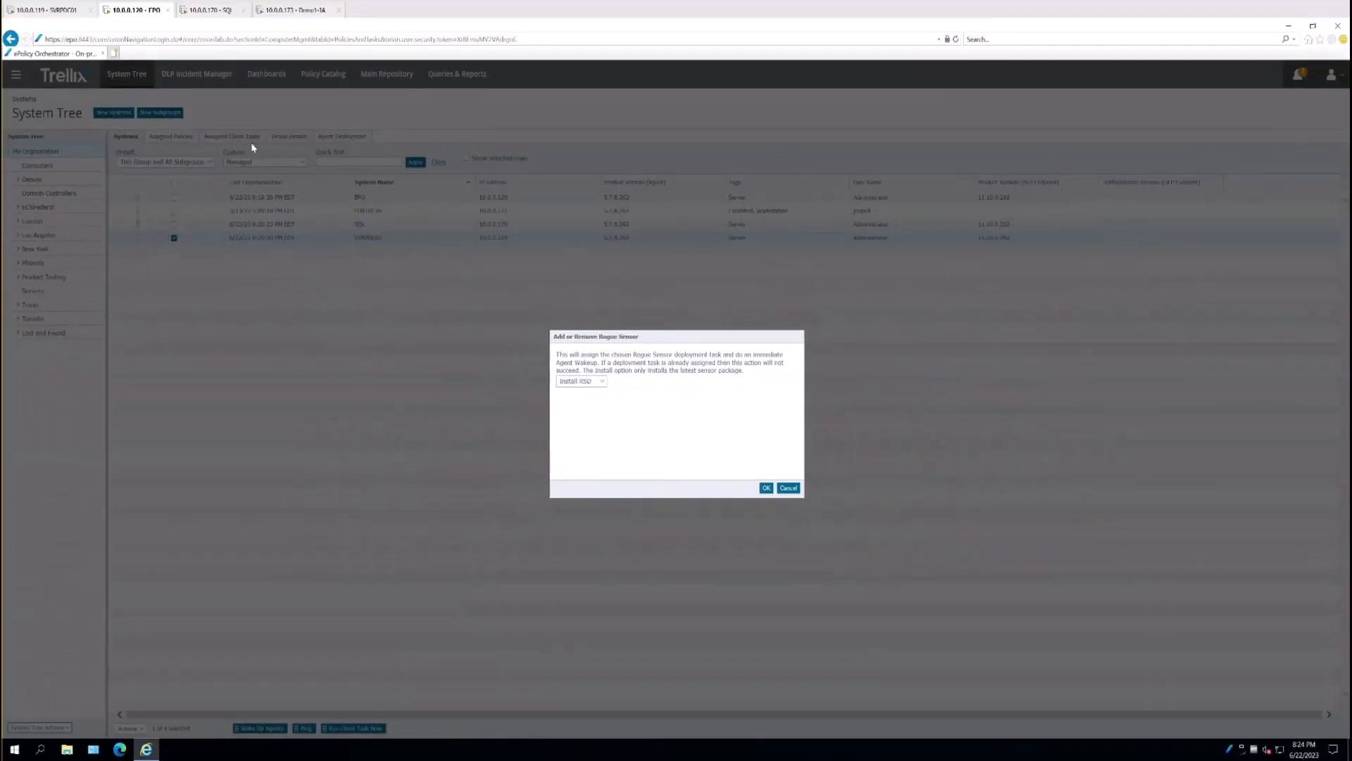
- On the SVRPDC01 server, close the agent monitor and review the running processes in Task Manager
click(45, 10)
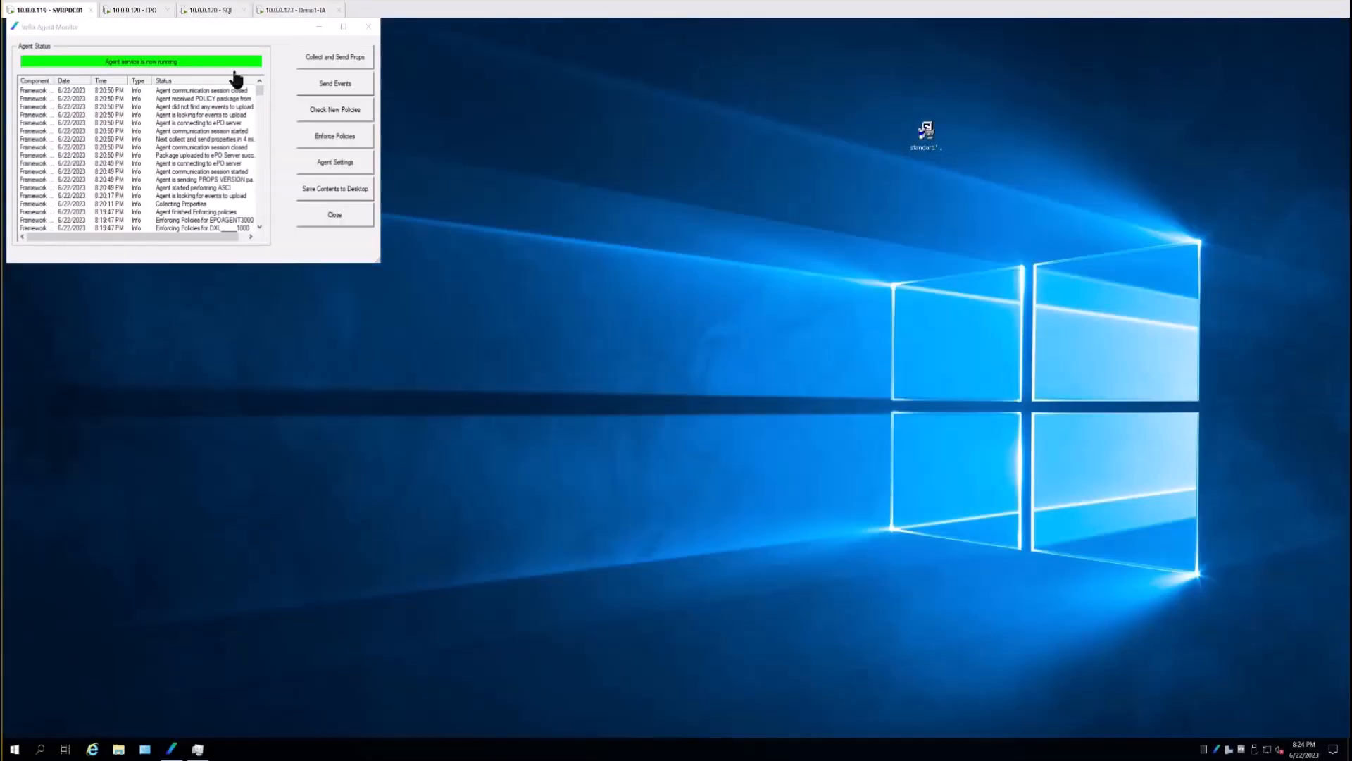
click(368, 26)
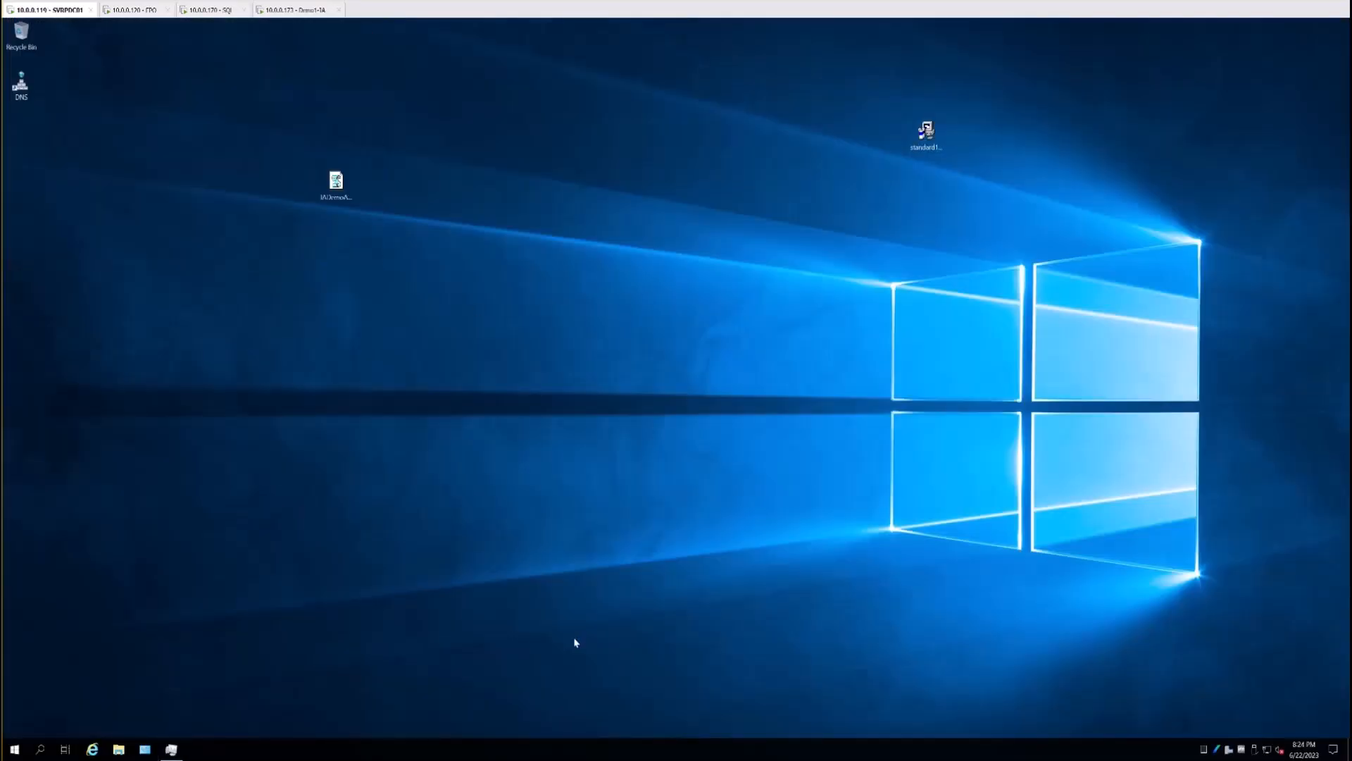
right_click(564, 749)
click(620, 691)
right_click(596, 740)
click(636, 688)
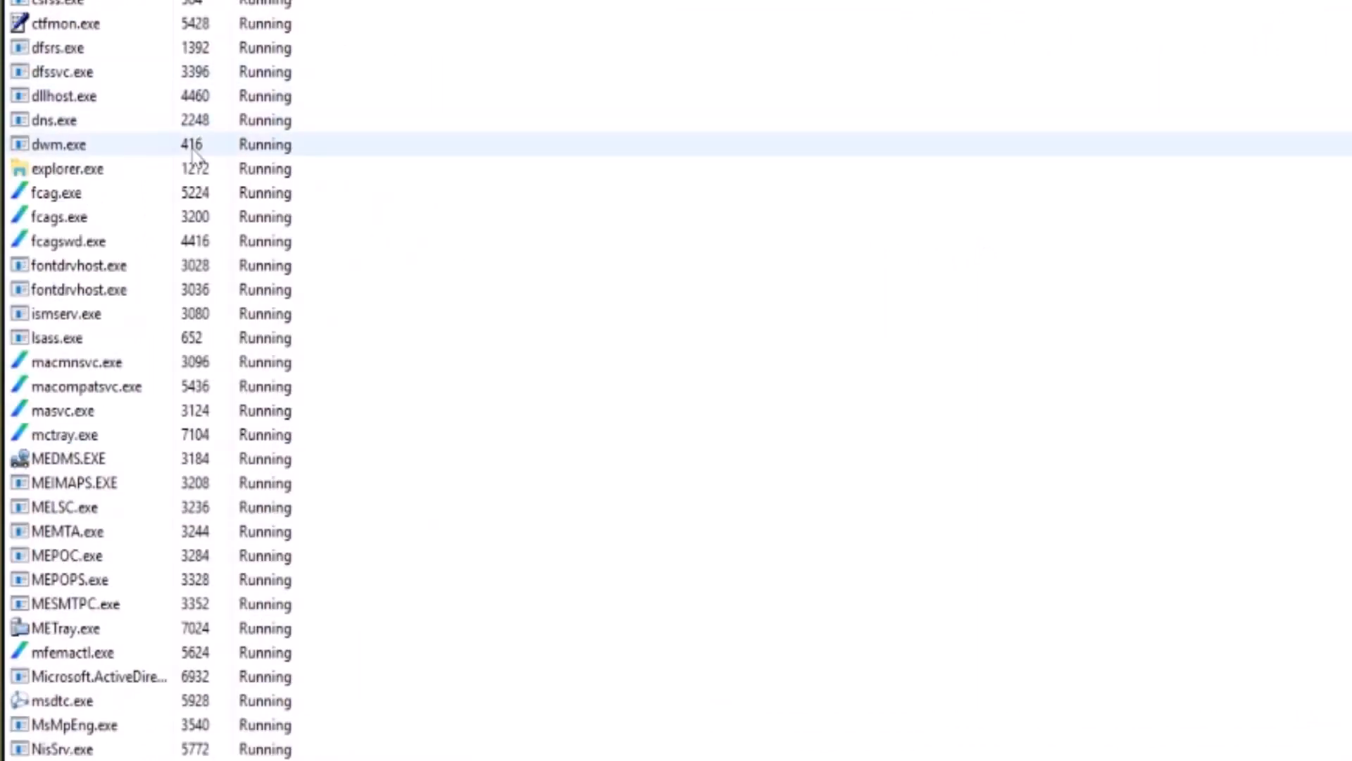
scroll(127, 429, down, 5)
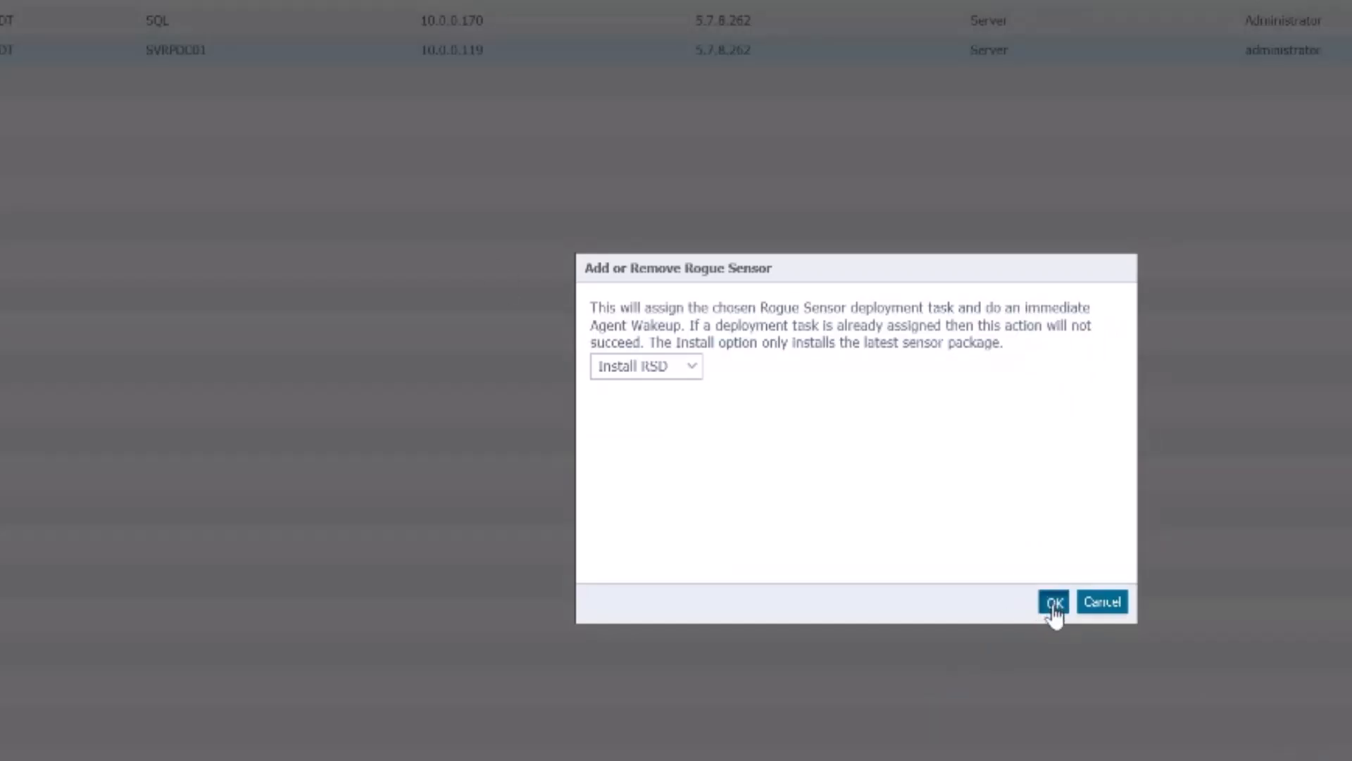
- Confirm the Install RSD action for SVRPDC01 and check that server's process list for the sensor processes
click(1054, 602)
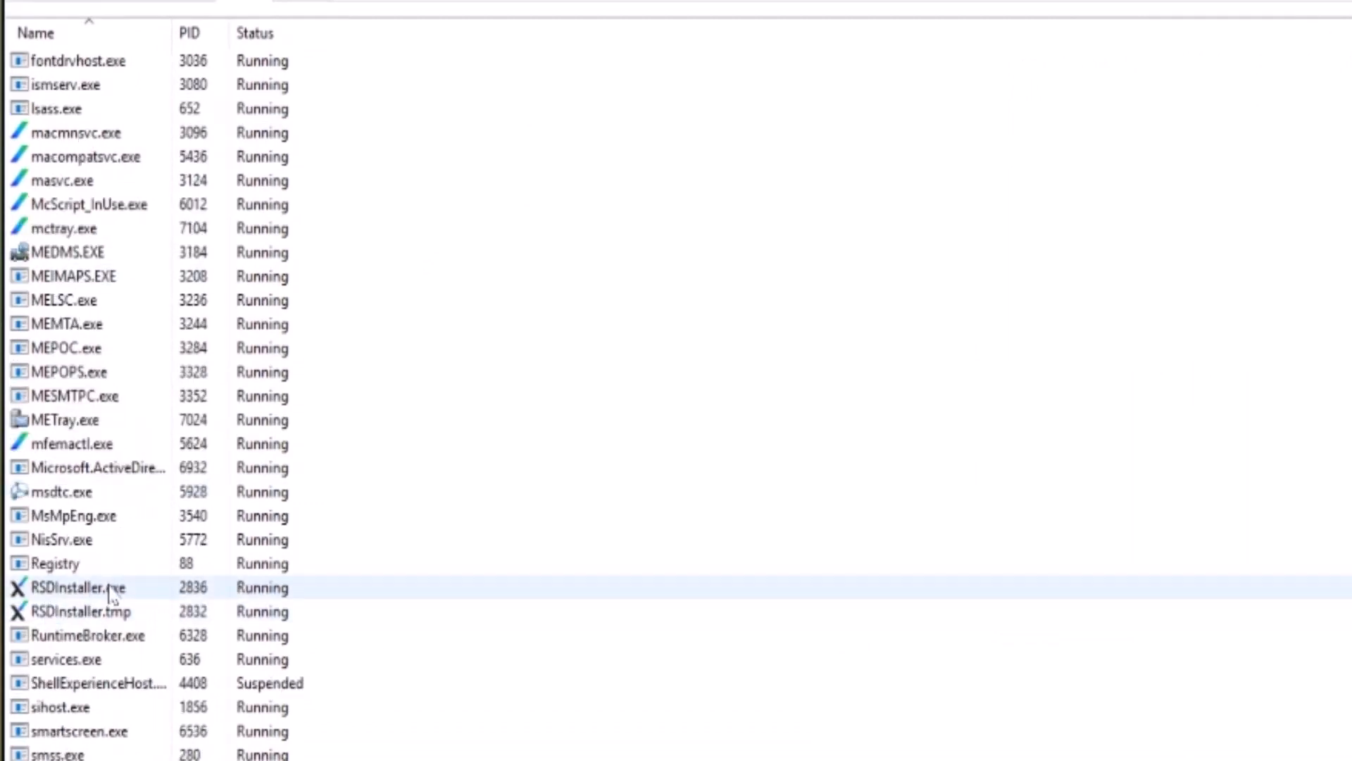
click(172, 588)
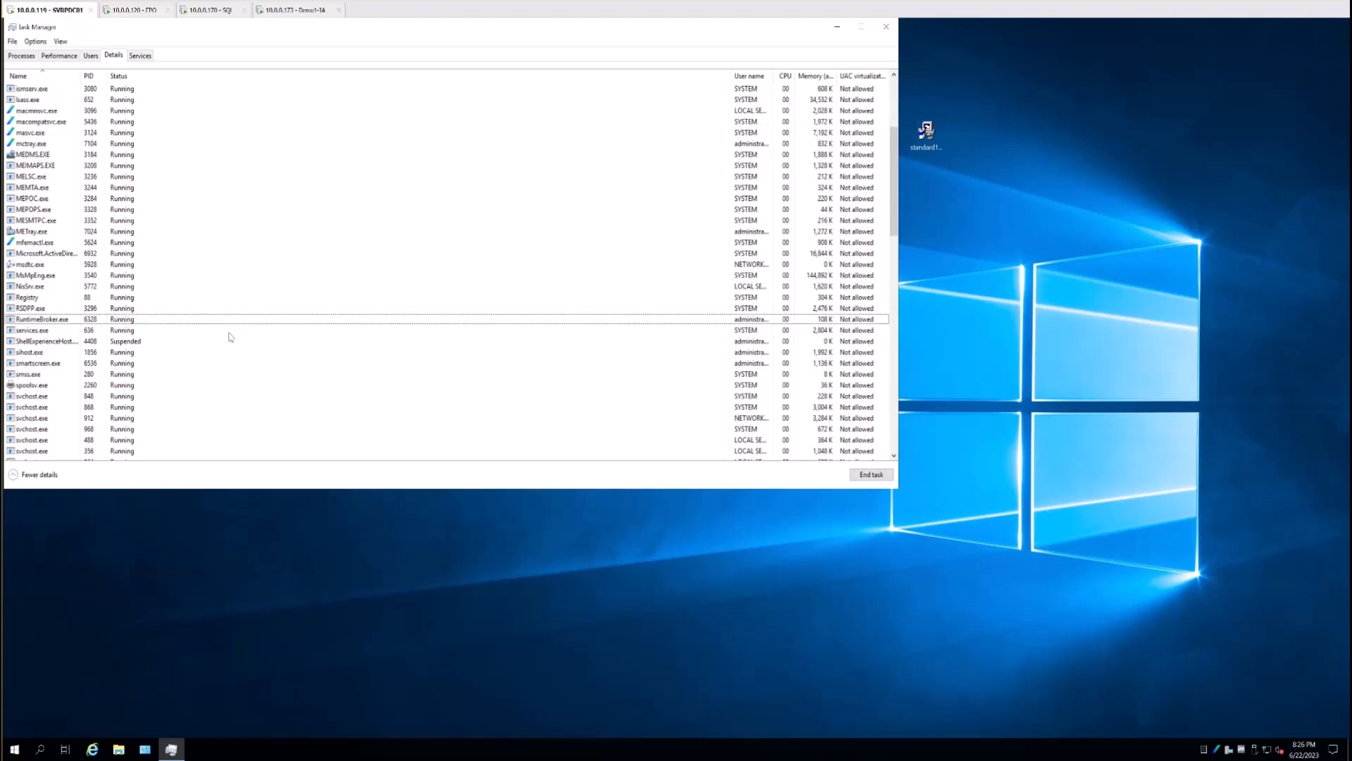
scroll(229, 337, up, 1)
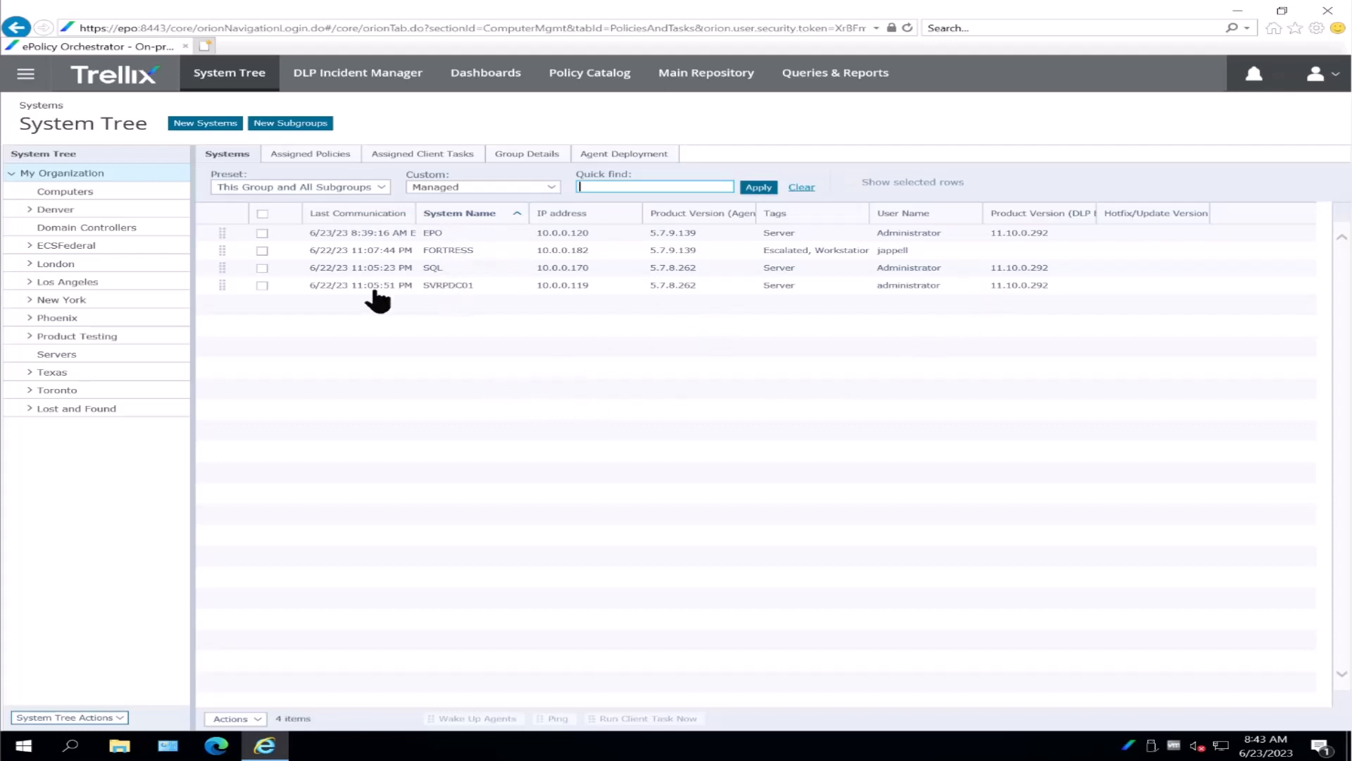
- Open the active rogue system sensor's details from Detected Systems and check which computer hosts it
click(29, 83)
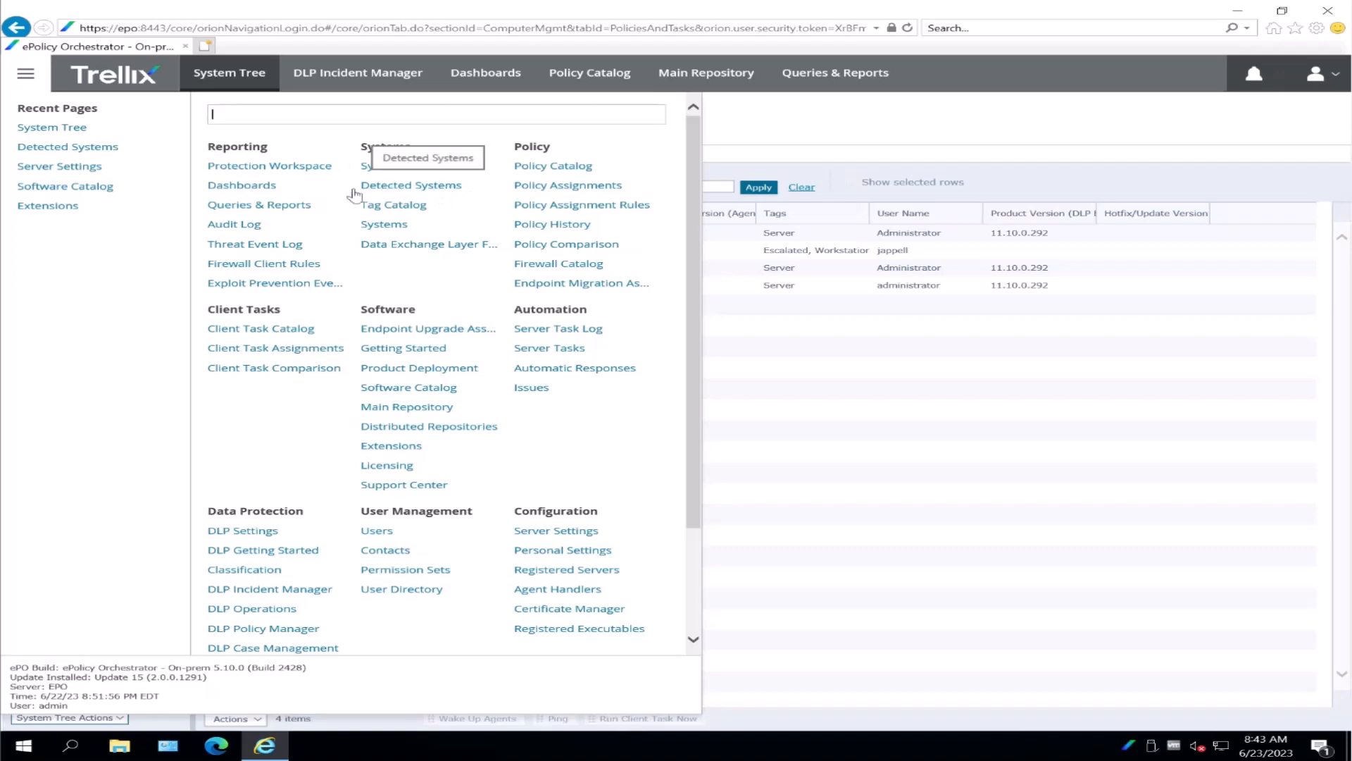
click(436, 187)
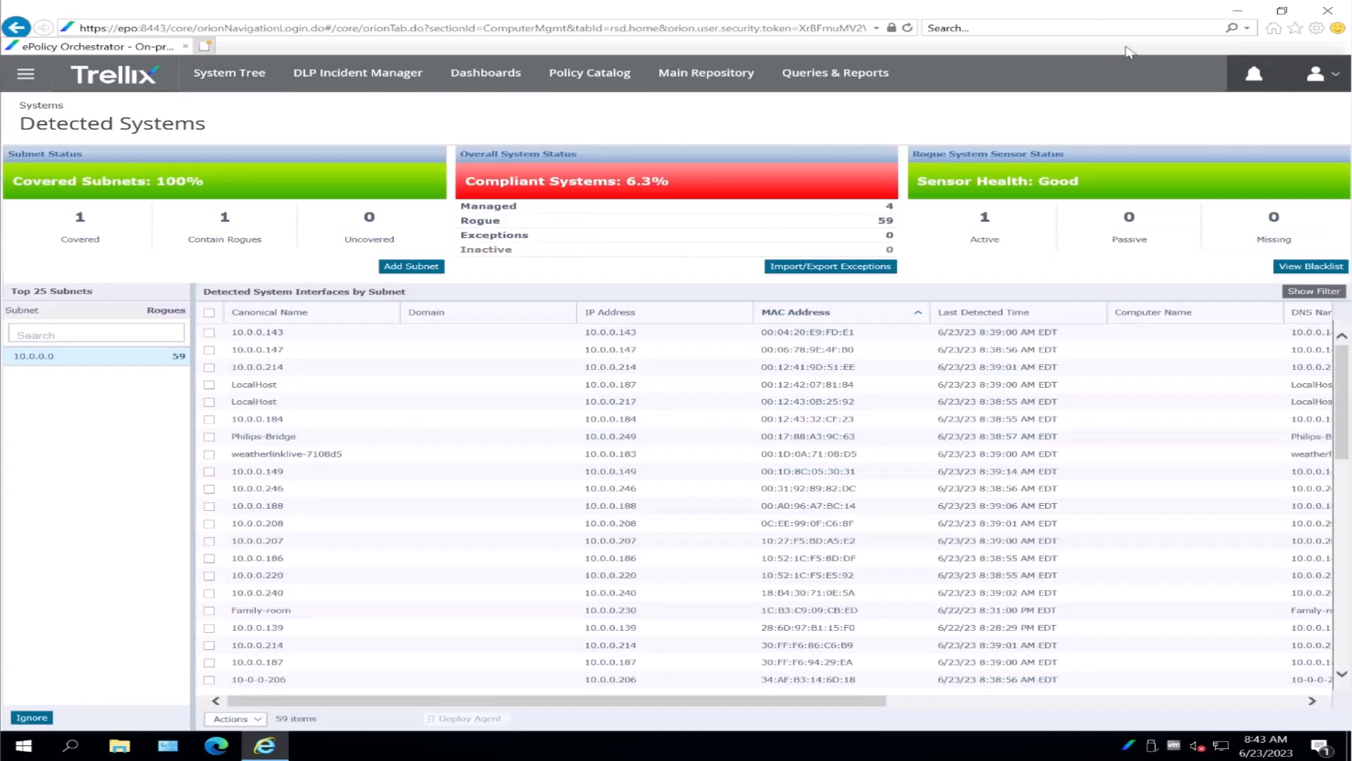
click(993, 223)
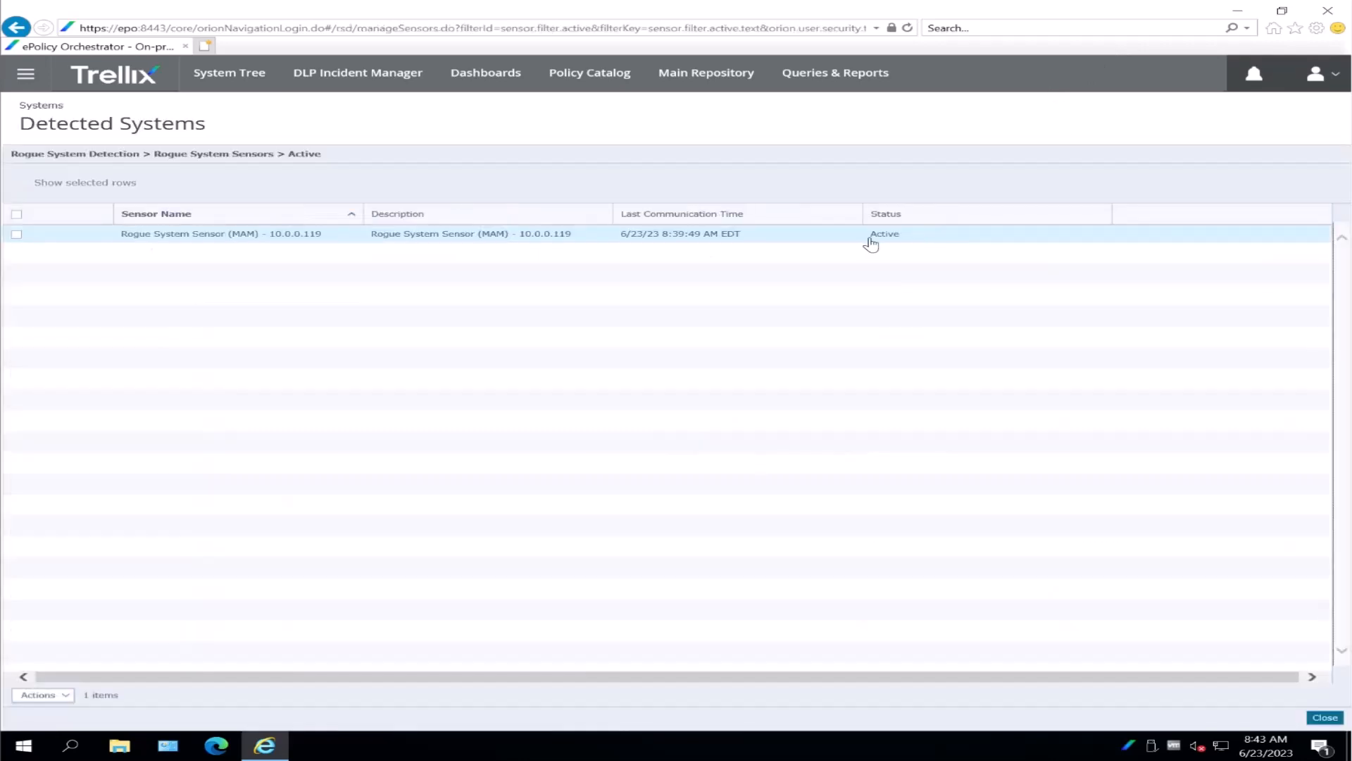
click(148, 239)
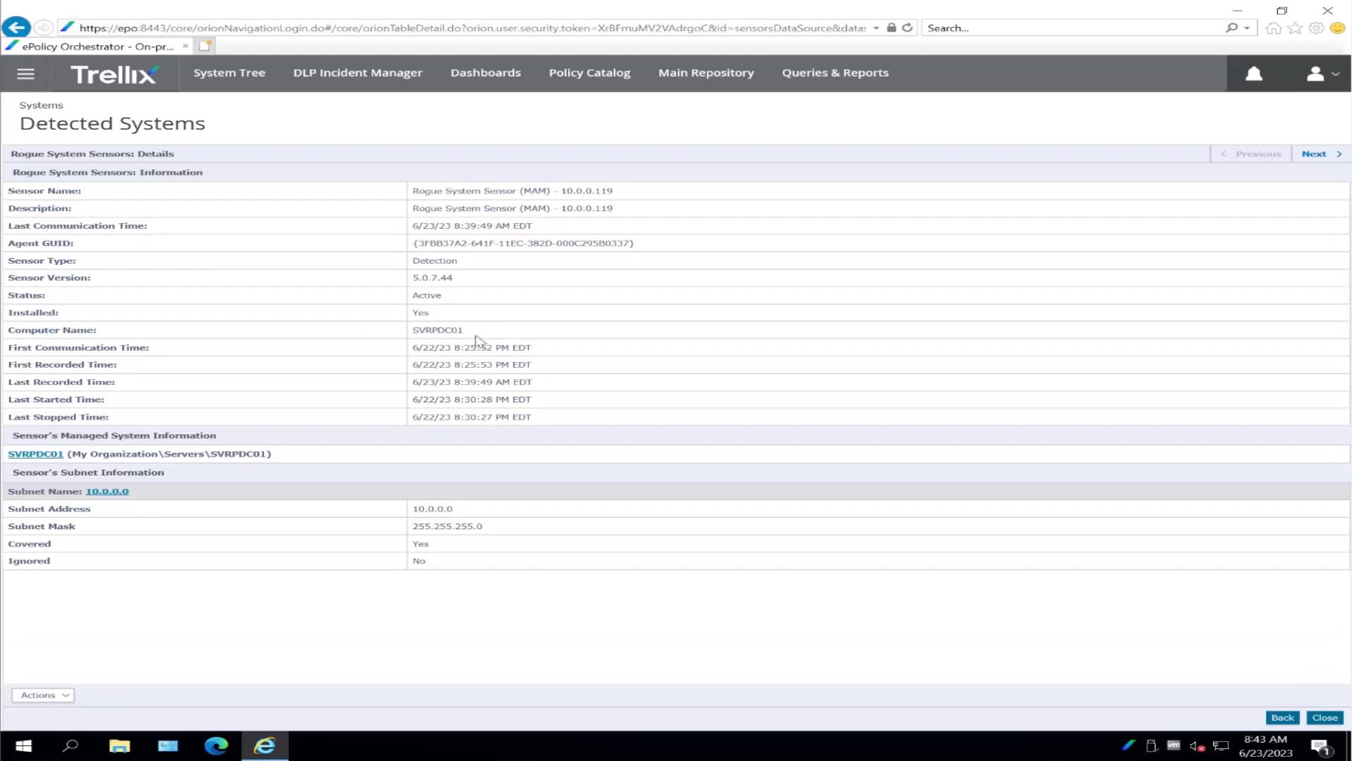
drag(466, 329, 414, 335)
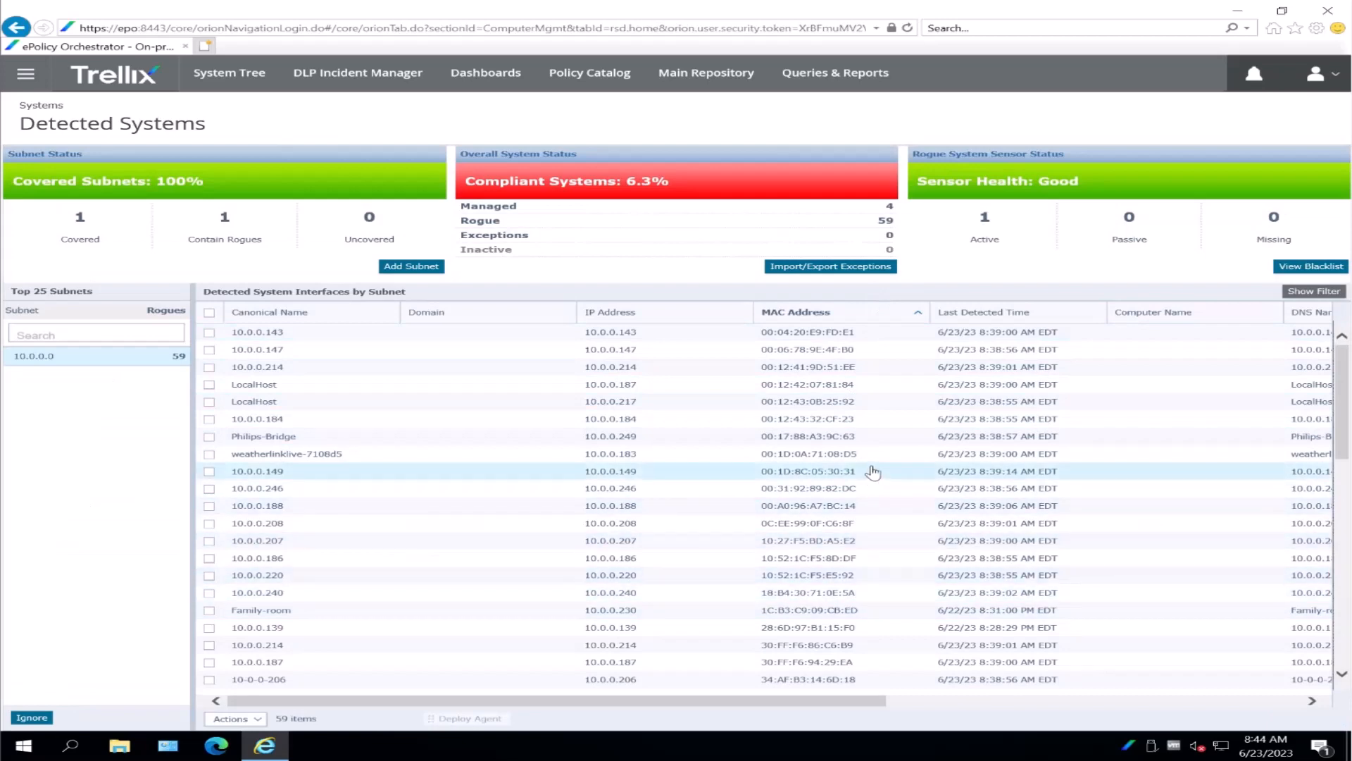
- Remove the Canonical Name, DNS Name and Organization Name columns from the detected system interfaces table and save the column layout
drag(871, 702, 169, 713)
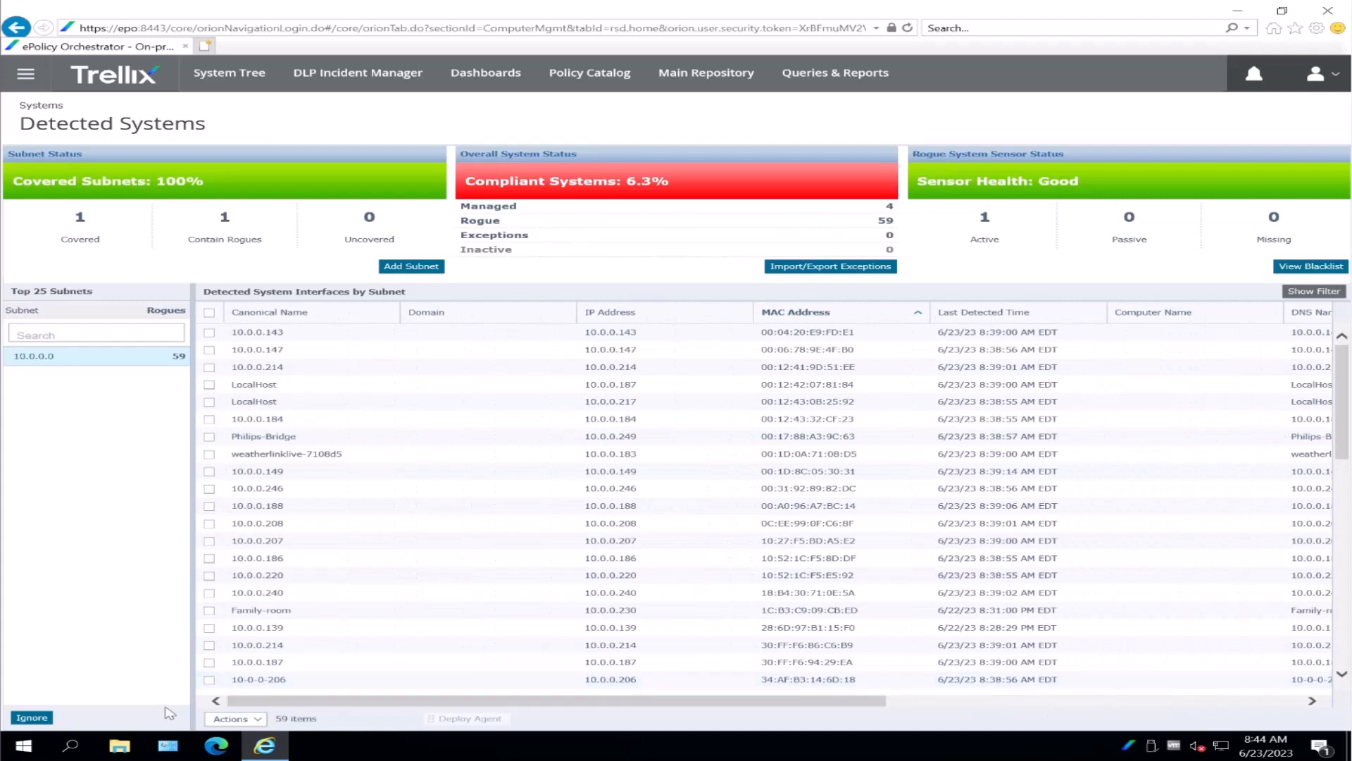
click(238, 718)
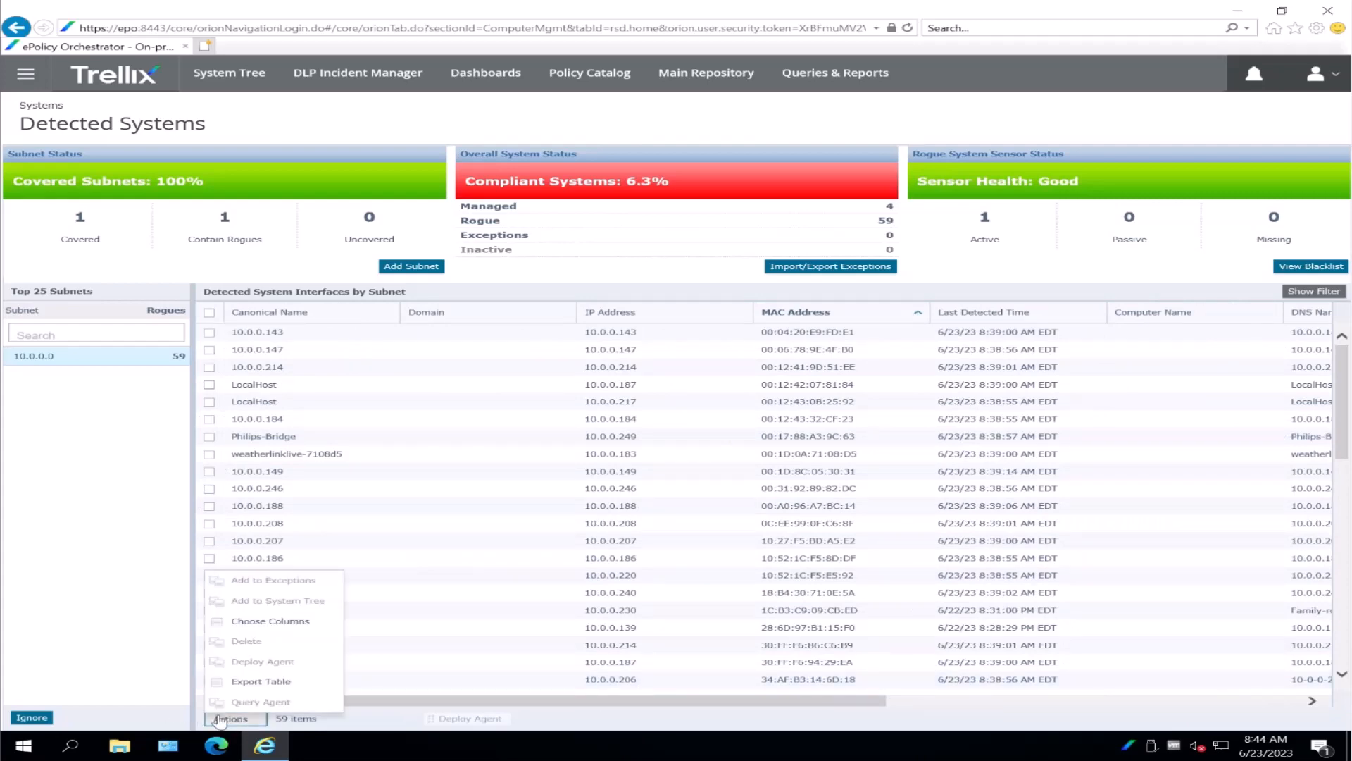
click(305, 623)
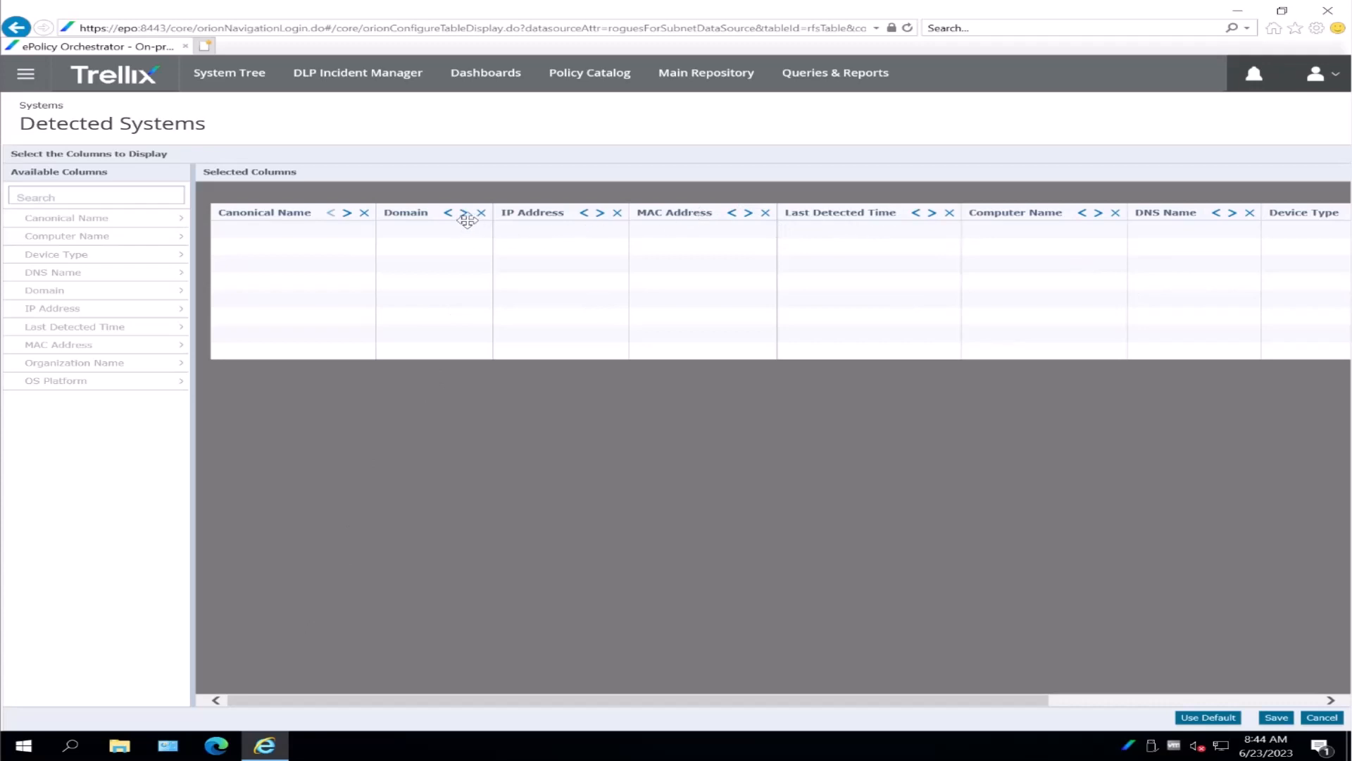
click(364, 212)
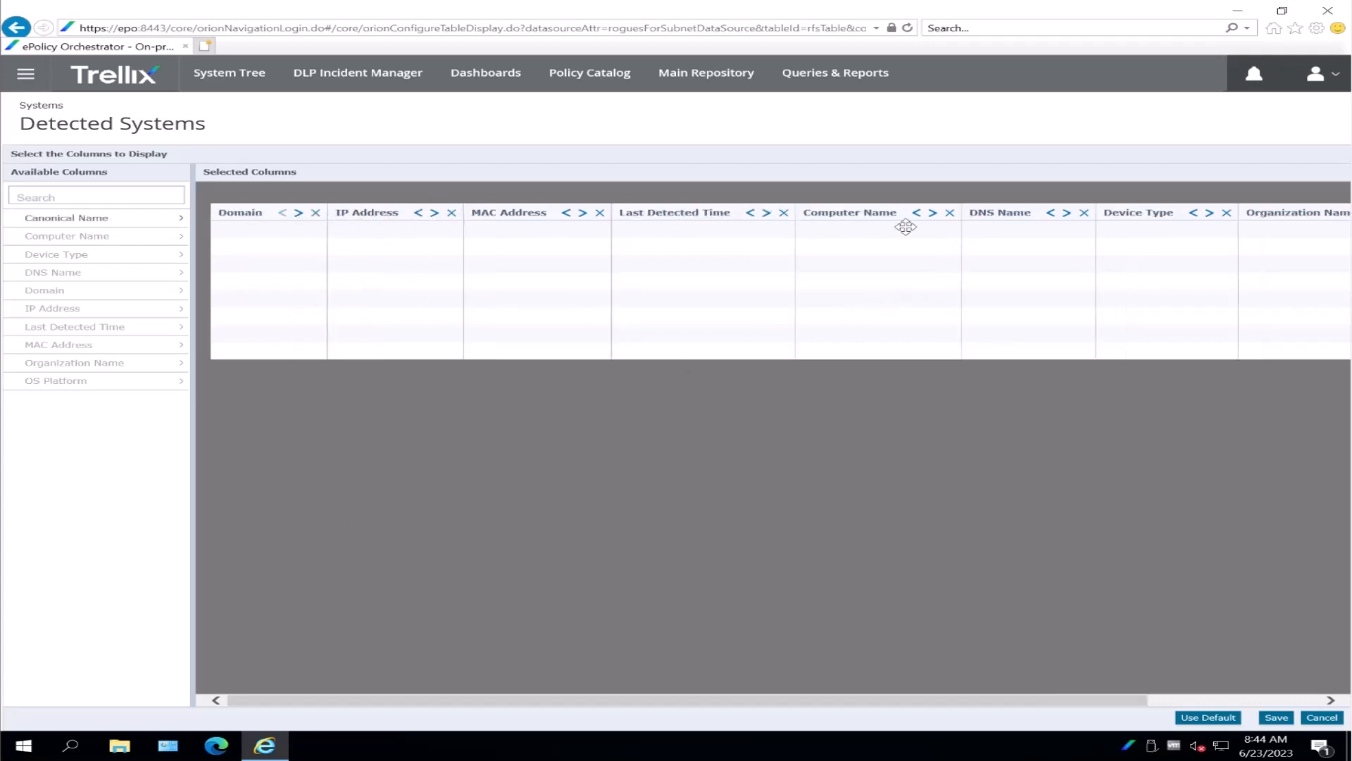
click(1085, 211)
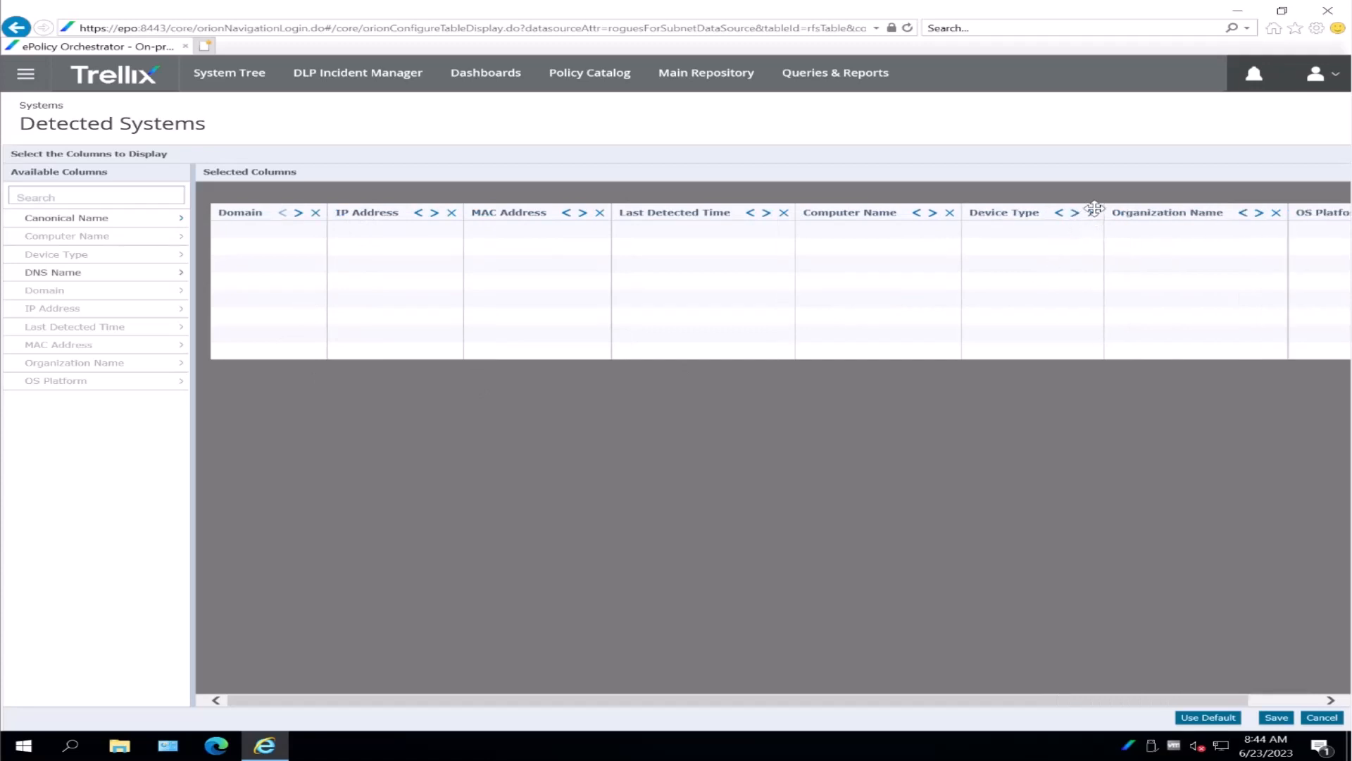
click(1275, 212)
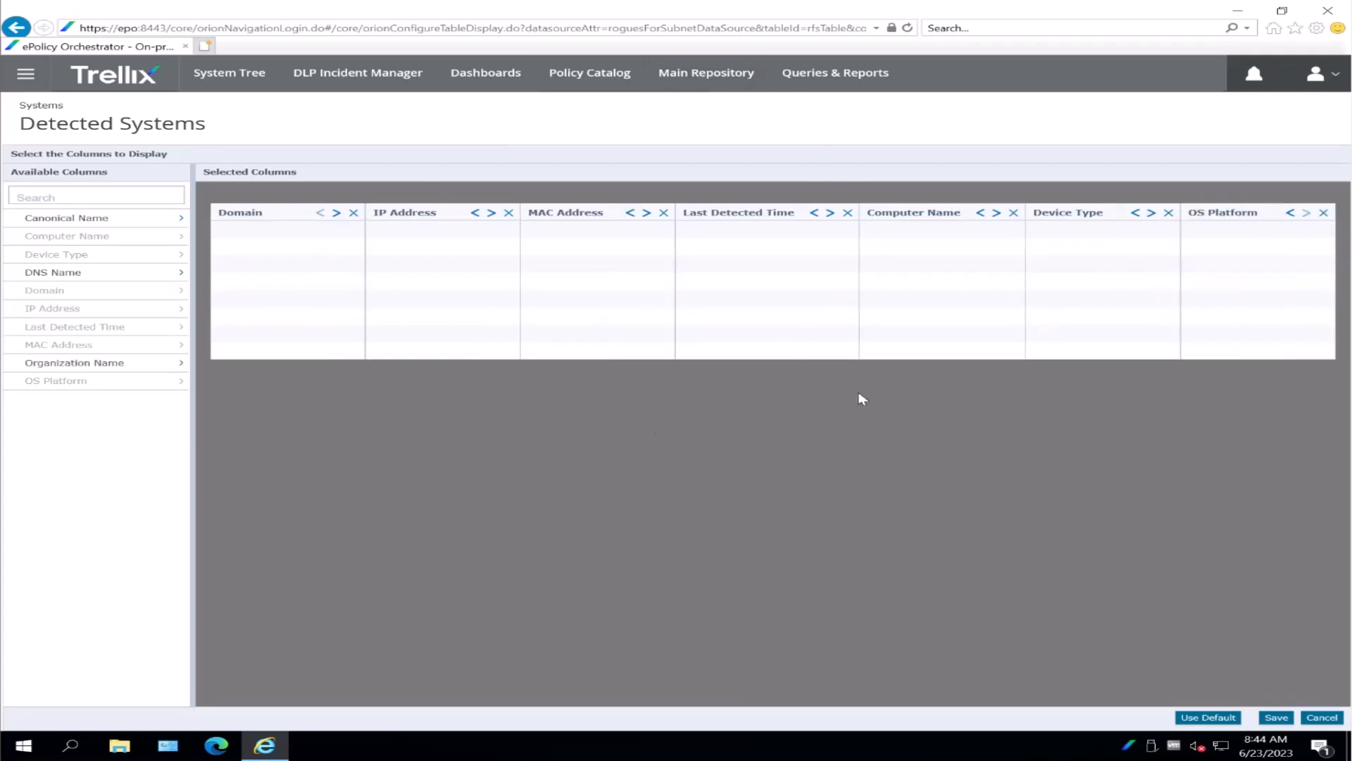
click(1276, 717)
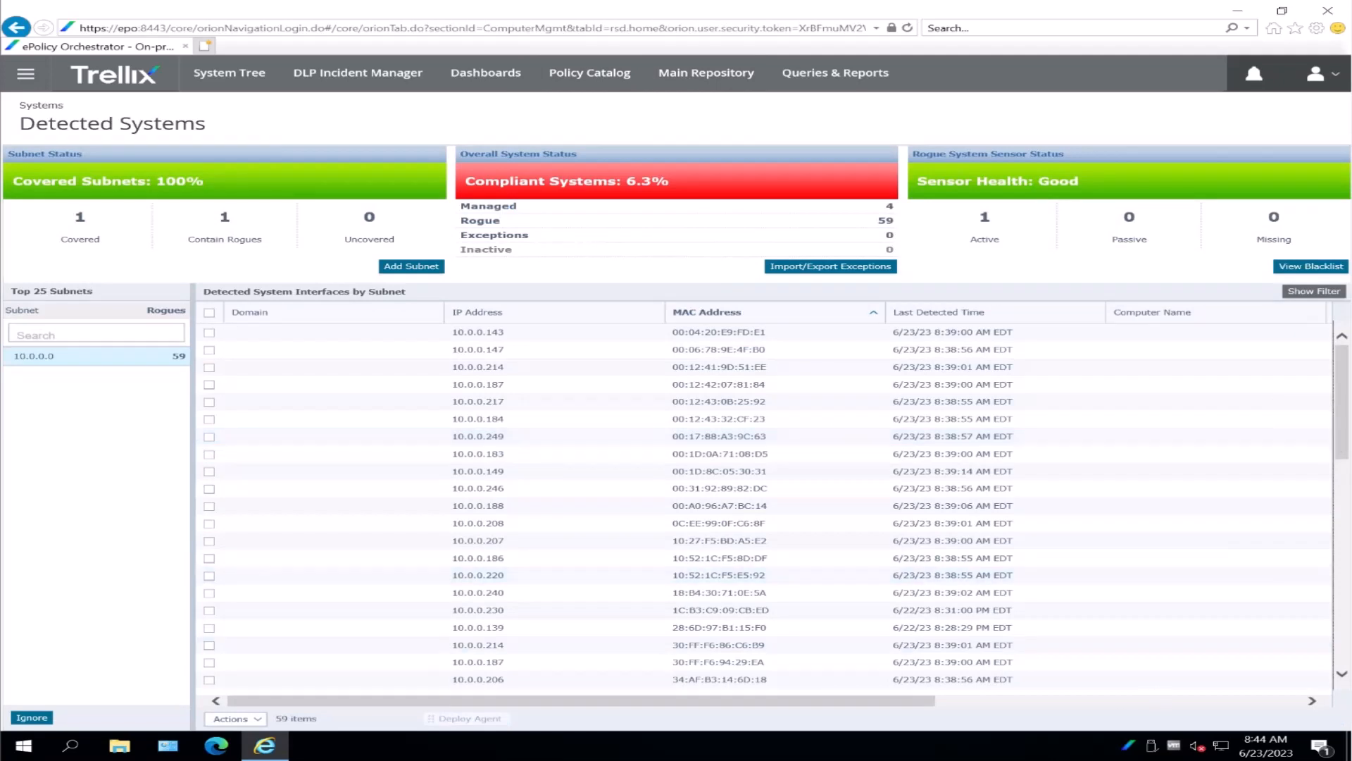
- Sort the detected system interfaces by Computer Name in descending order
drag(910, 701, 1193, 670)
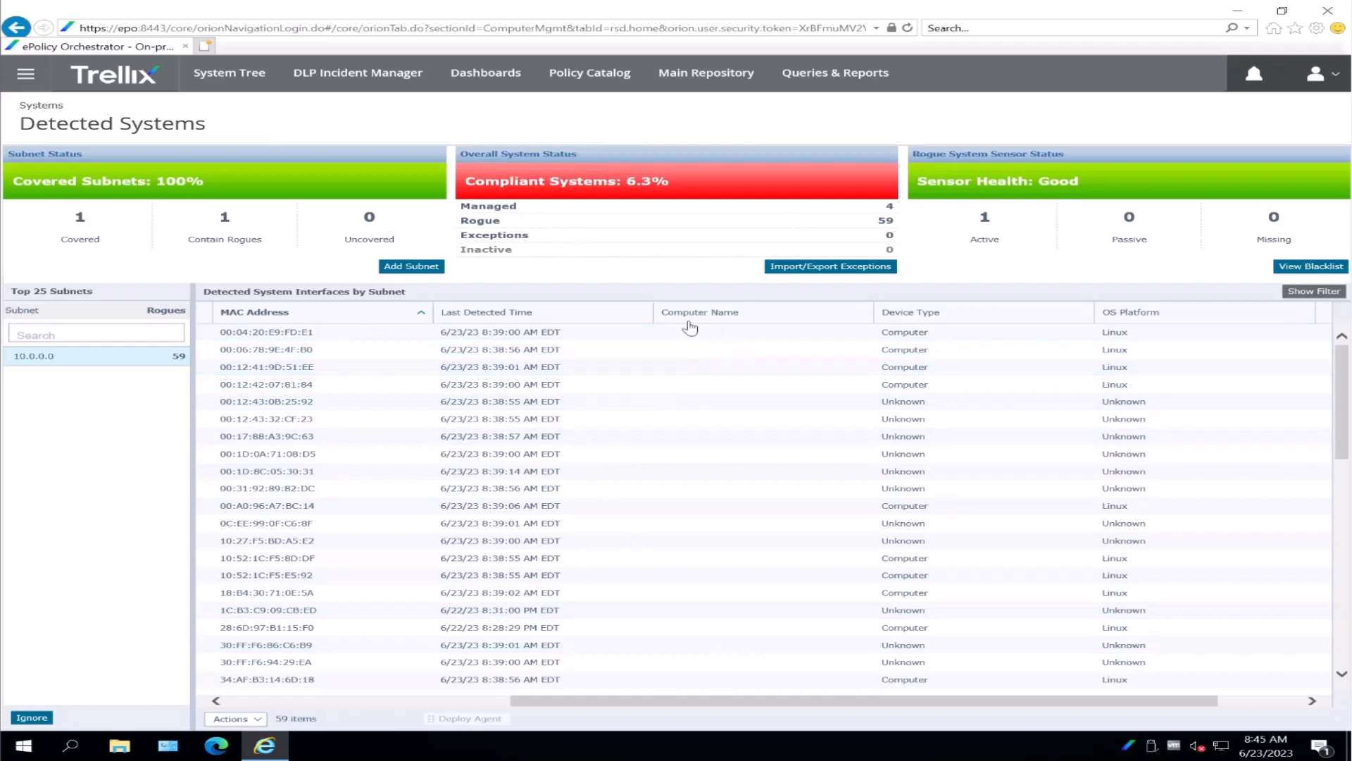
click(720, 314)
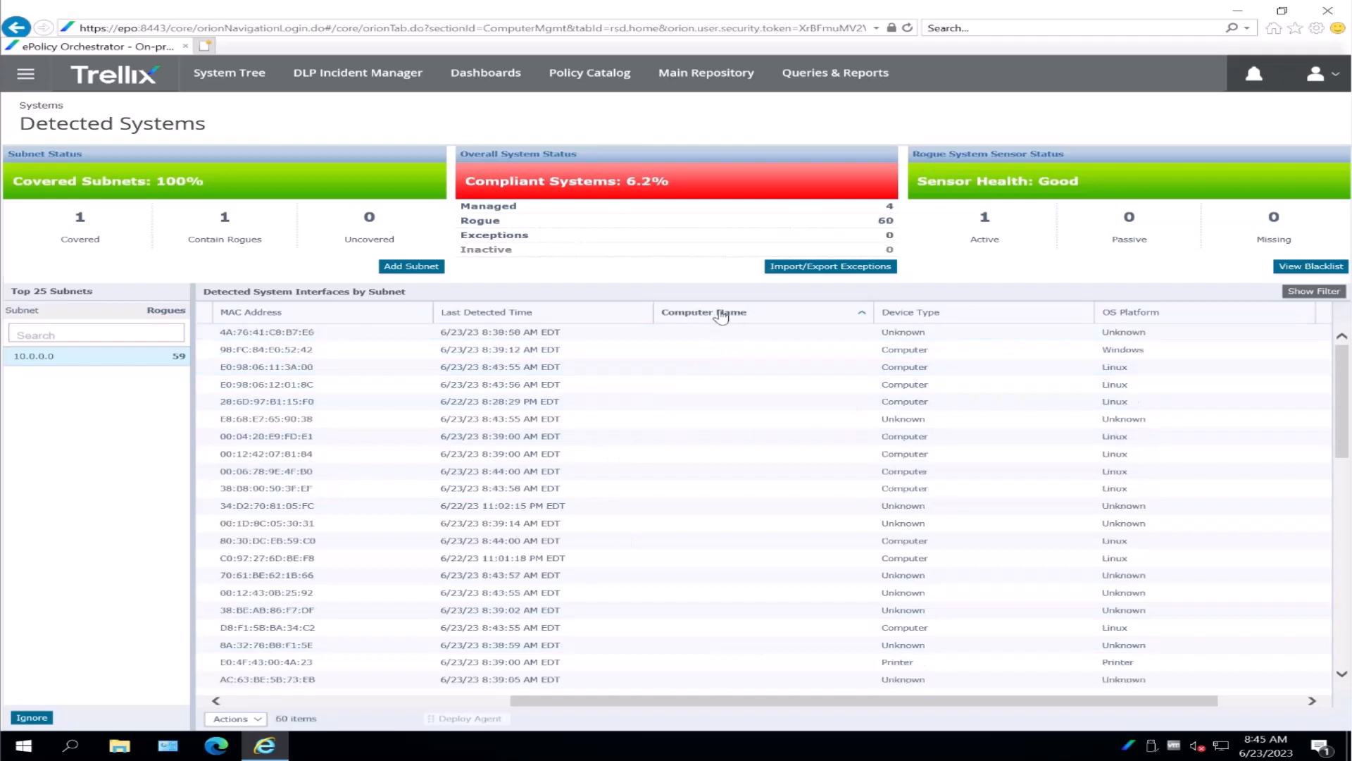
click(721, 314)
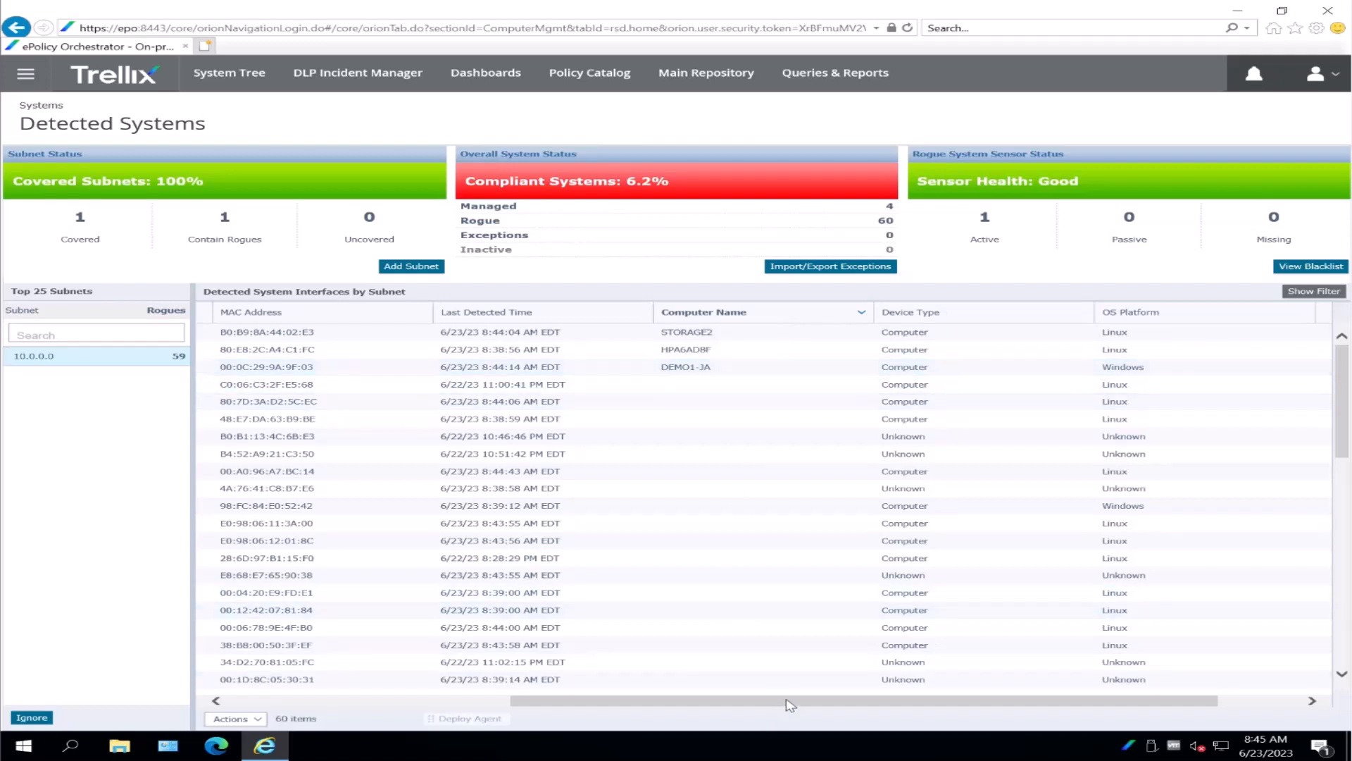
- Check the entries with computer names, select the detected system DEMO1-JA and start deploying the Trellix Agent to it
drag(791, 706, 349, 709)
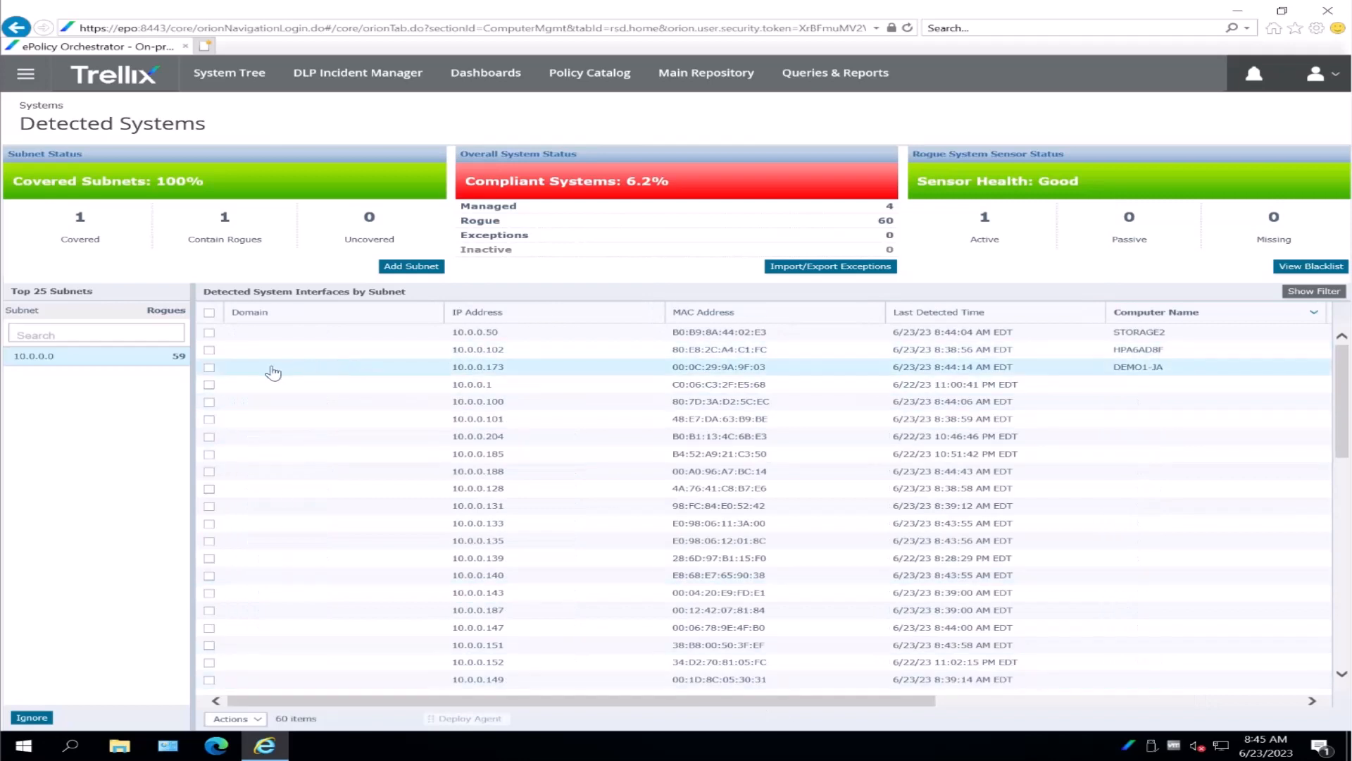
scroll(451, 371, right, 5)
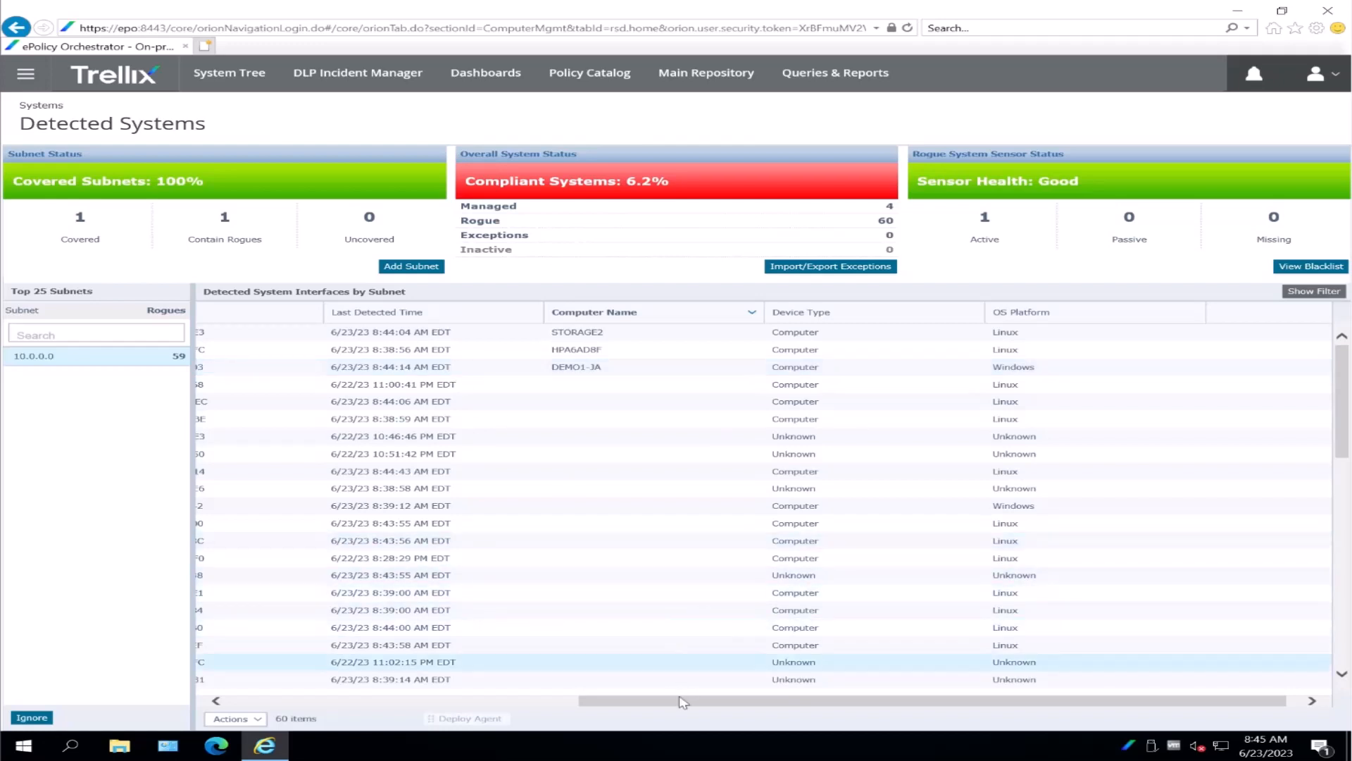
drag(678, 704, 285, 703)
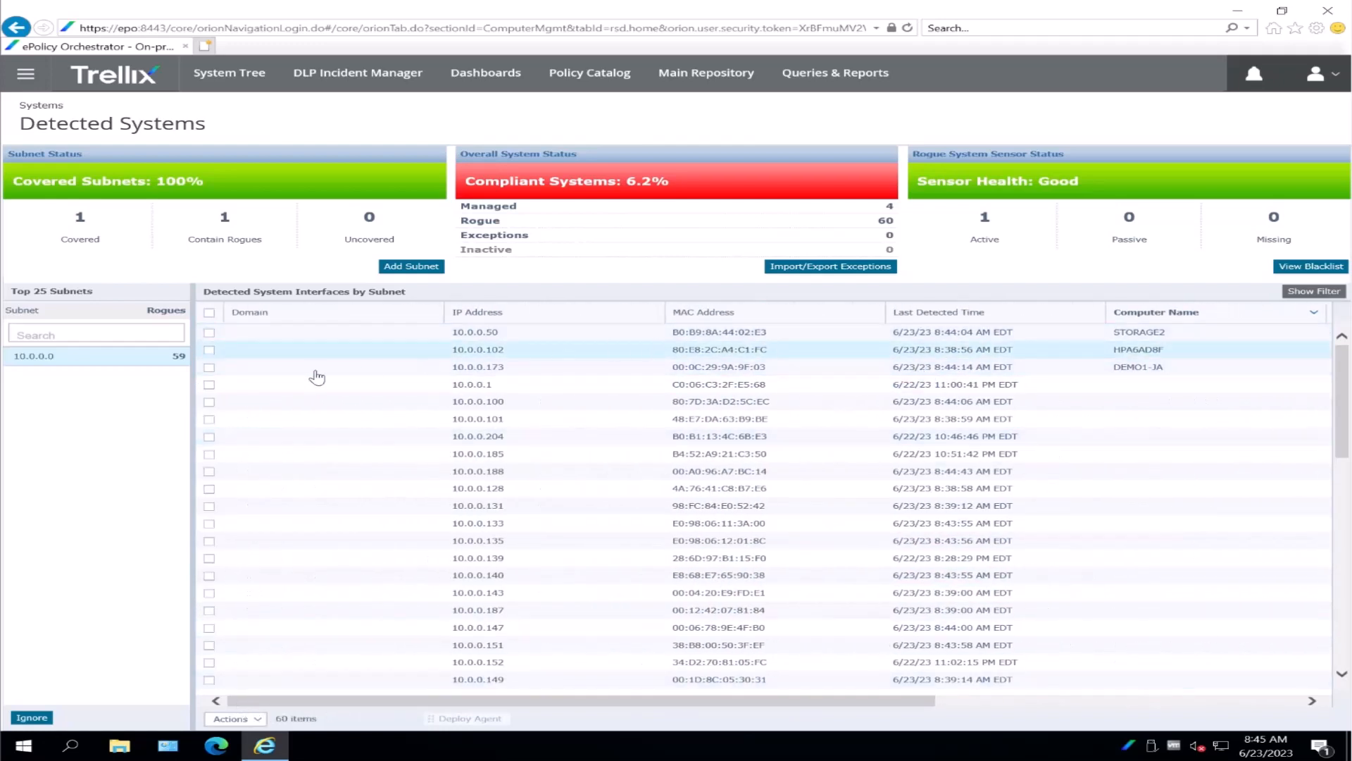
click(209, 367)
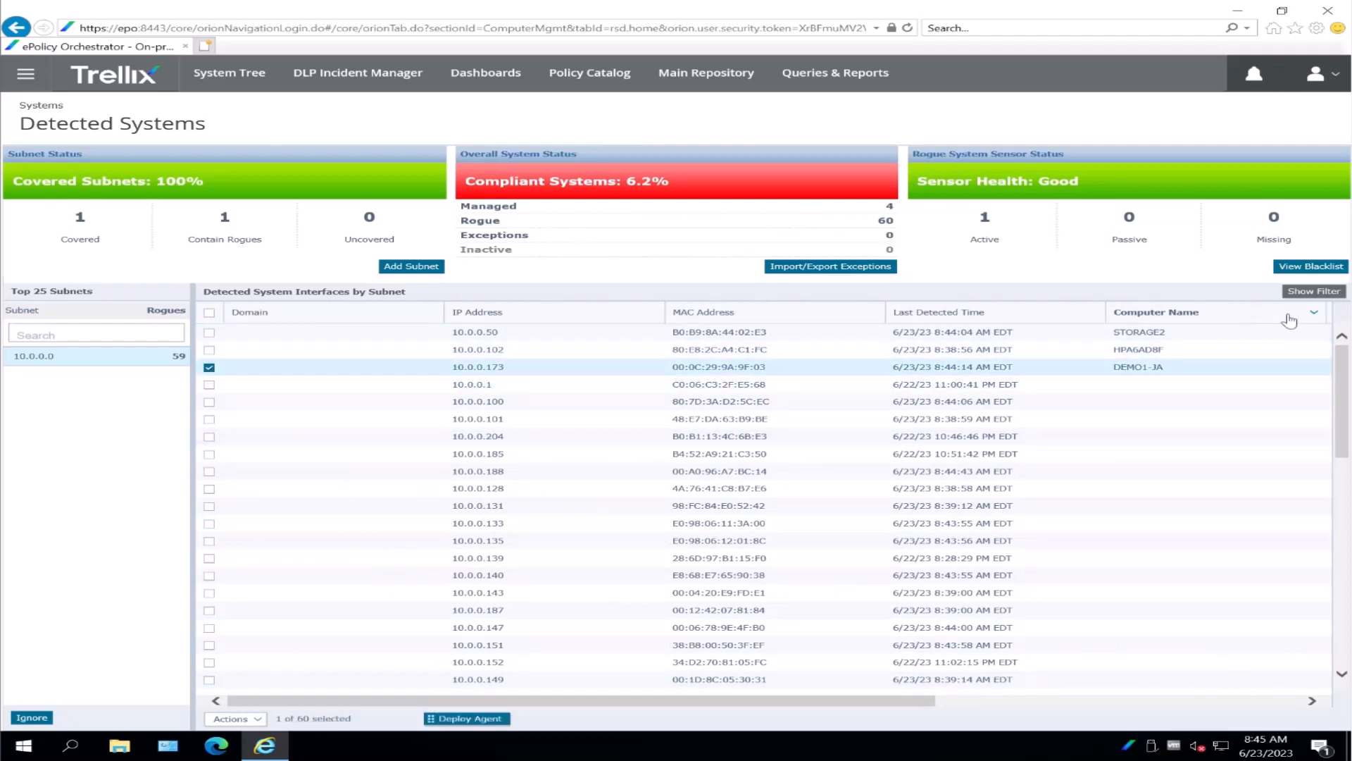
click(486, 719)
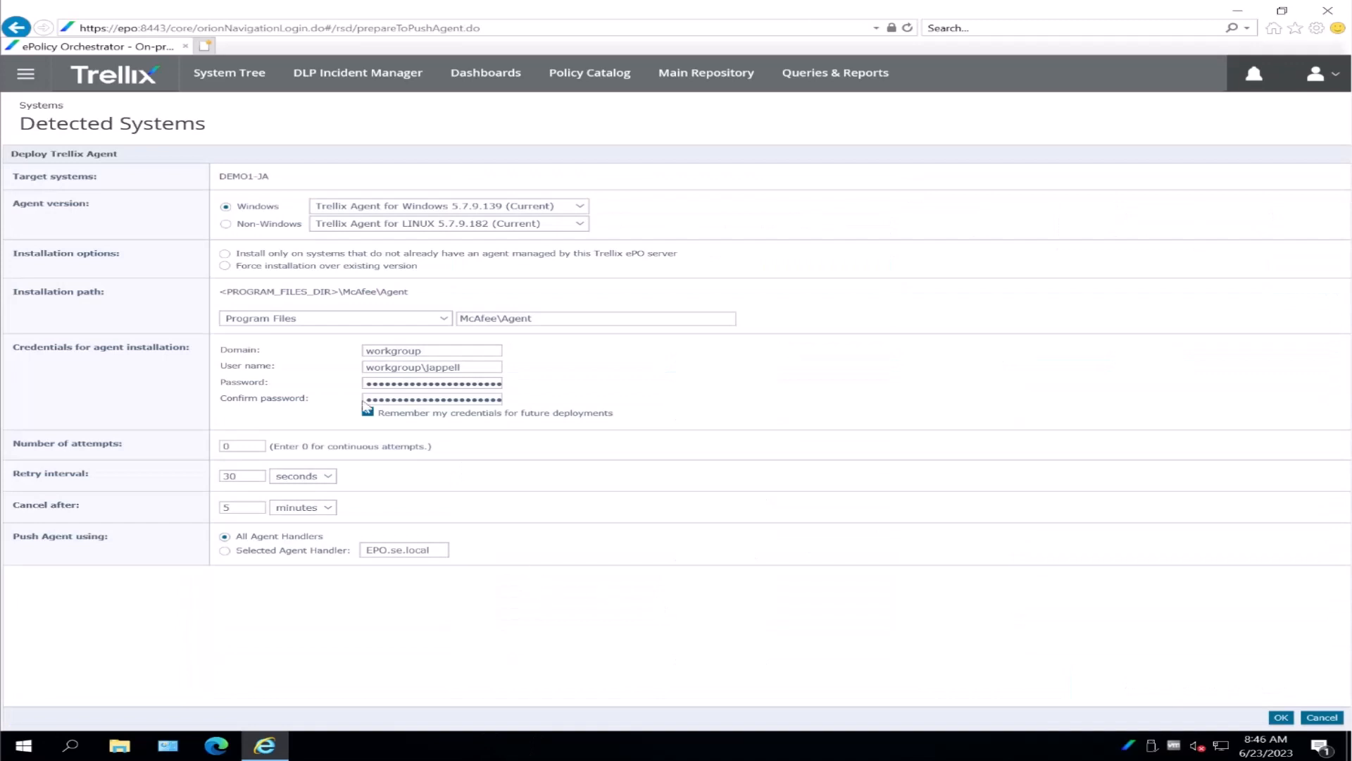
- Choose forced installation over the existing version and enter the domain SE, the account's user name and its password as deployment credentials
click(225, 266)
click(458, 351)
drag(453, 352, 320, 352)
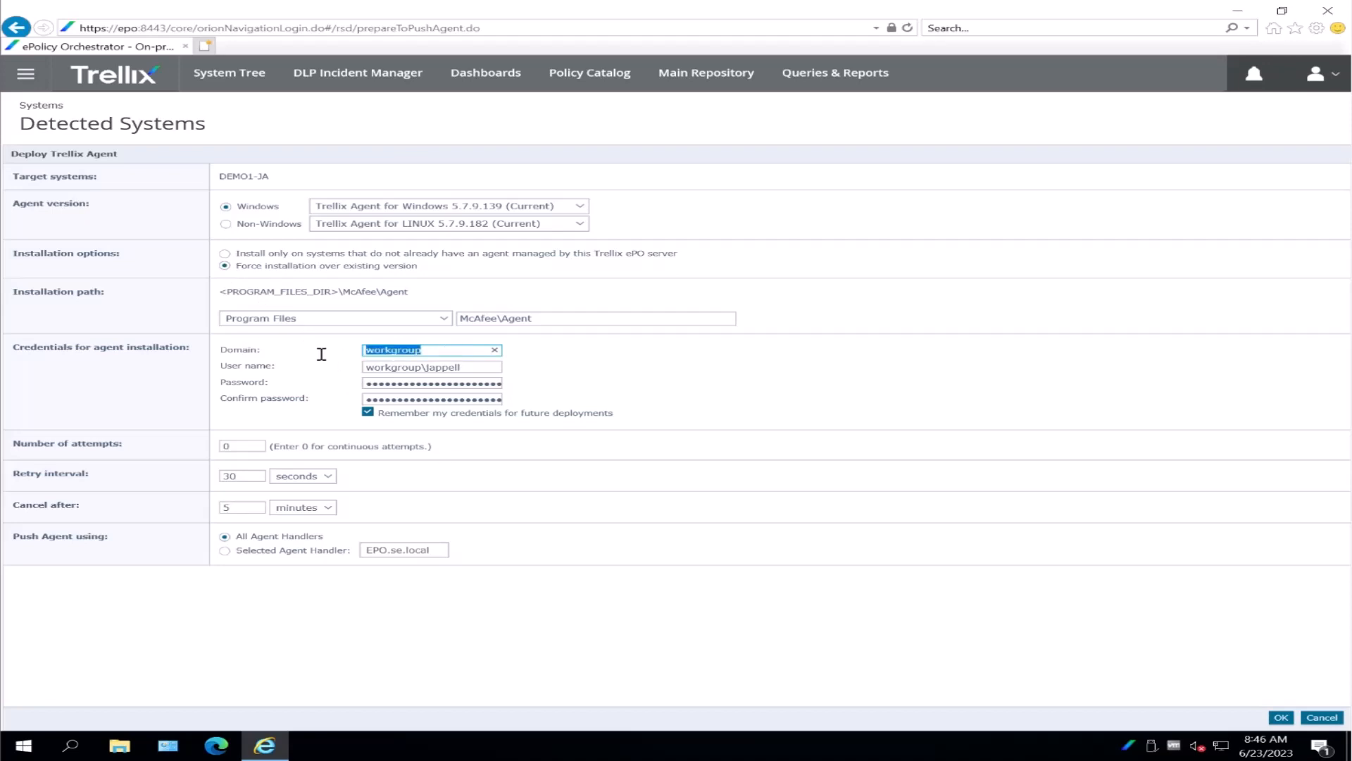
text(SE)
key(BackSpace)
drag(426, 367, 351, 383)
click(400, 383)
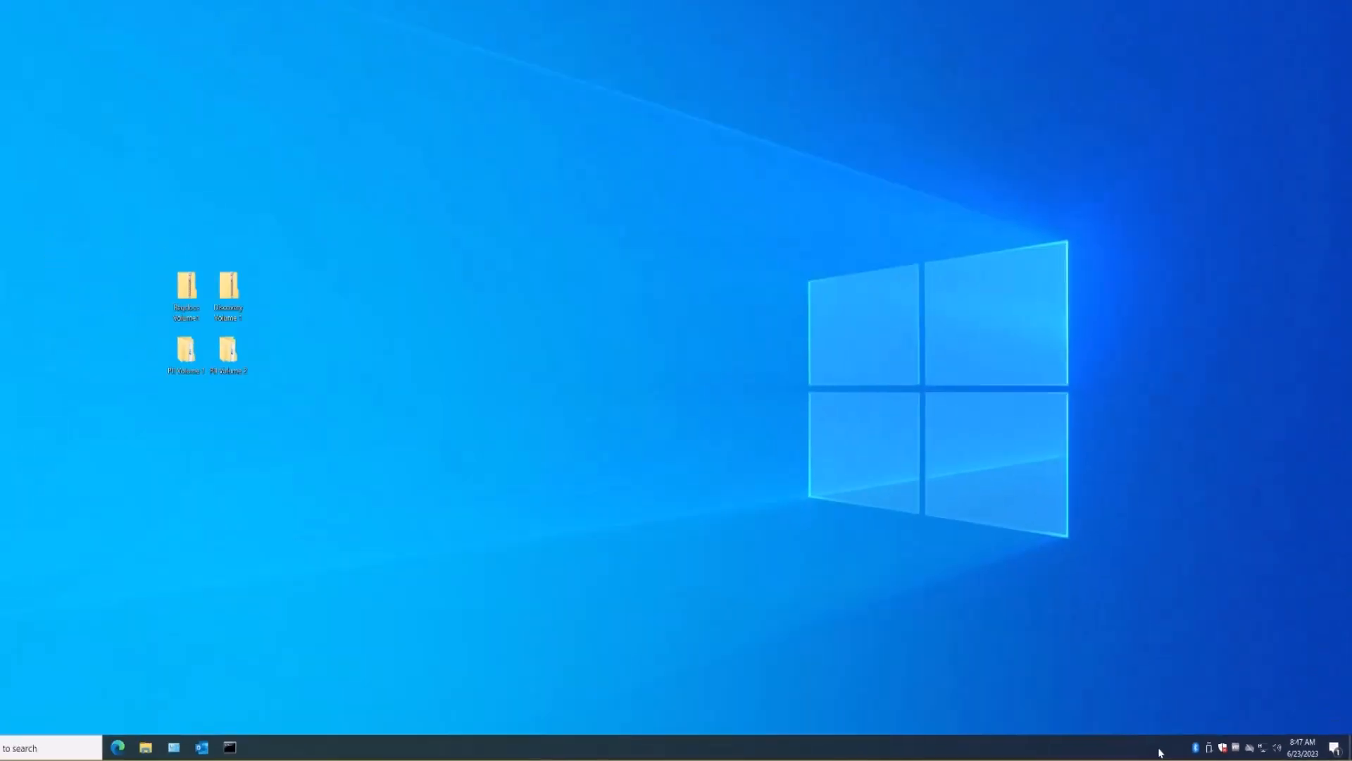
- Switch to the DEMO1-JA client and examine its running processes and services in Task Manager
key(ctrl+shift+Escape)
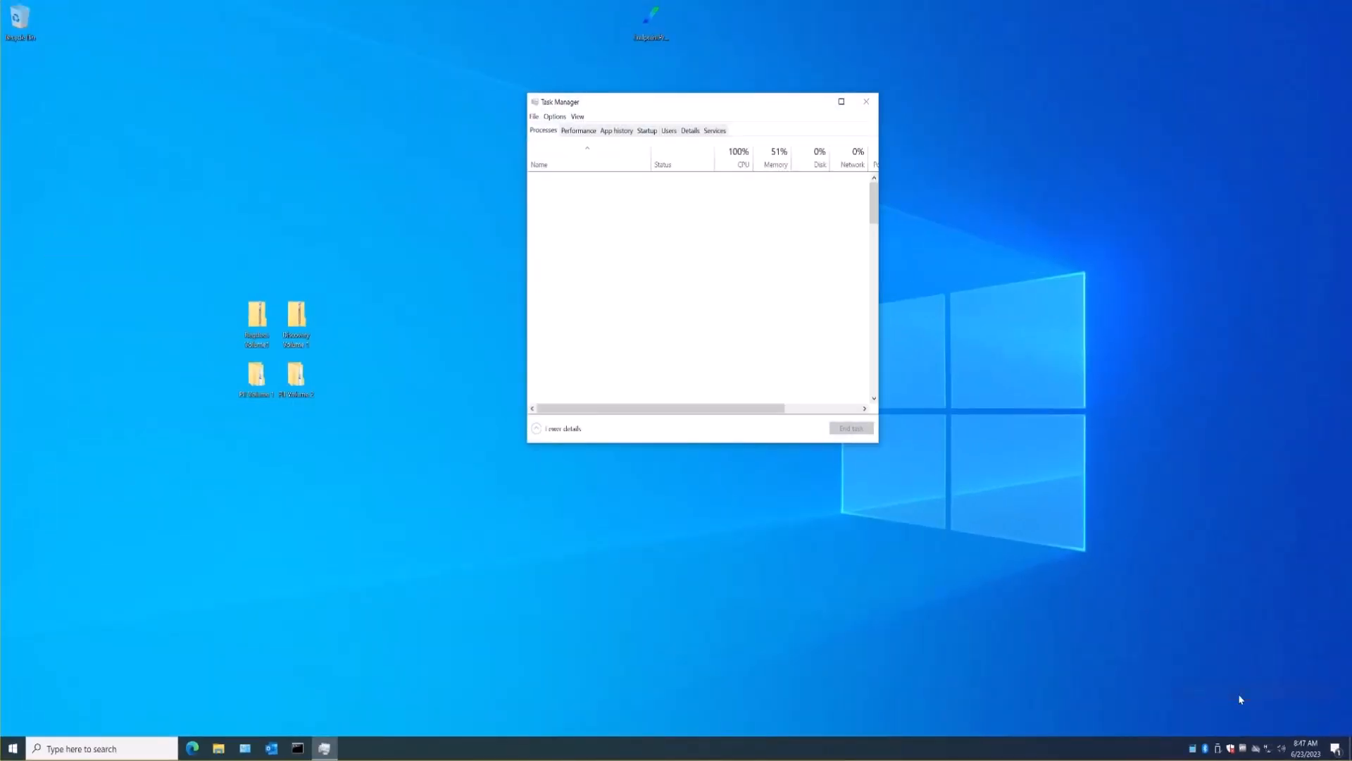
click(691, 133)
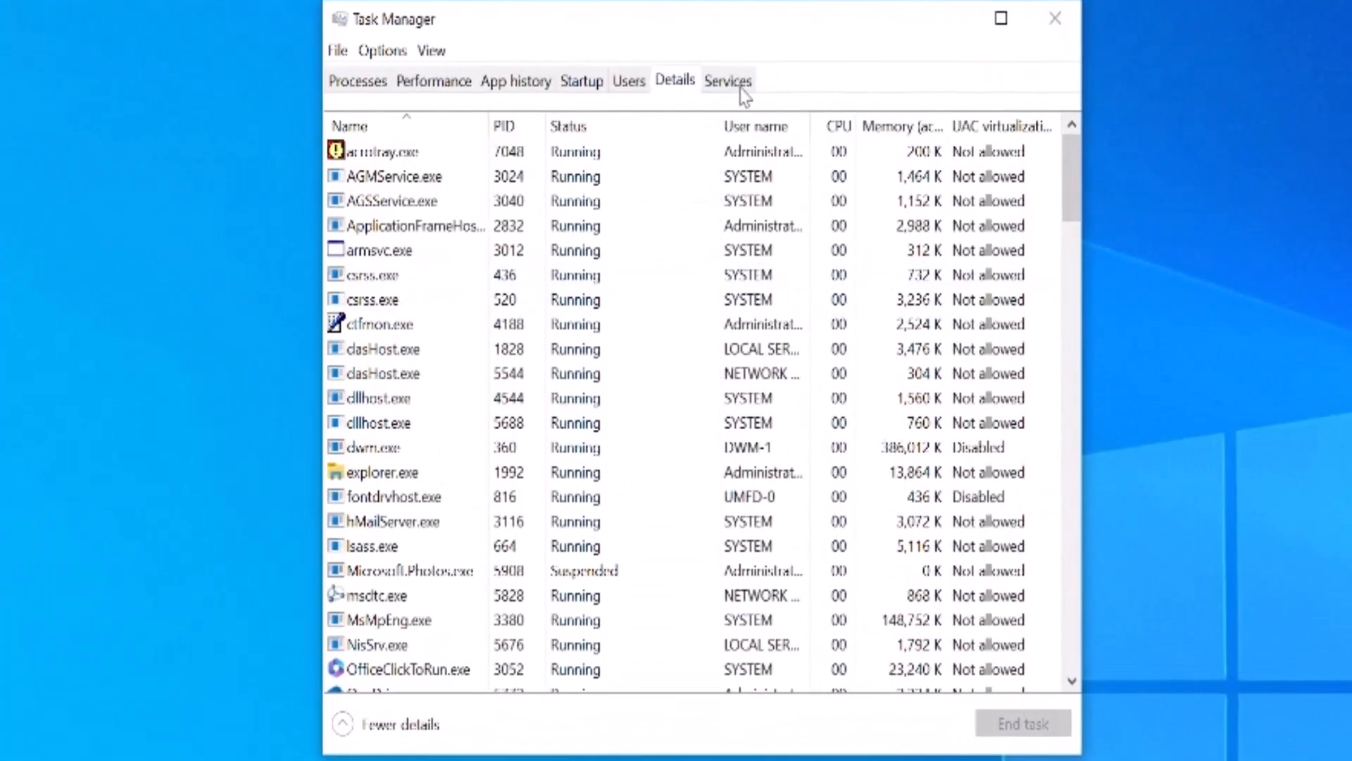
click(716, 132)
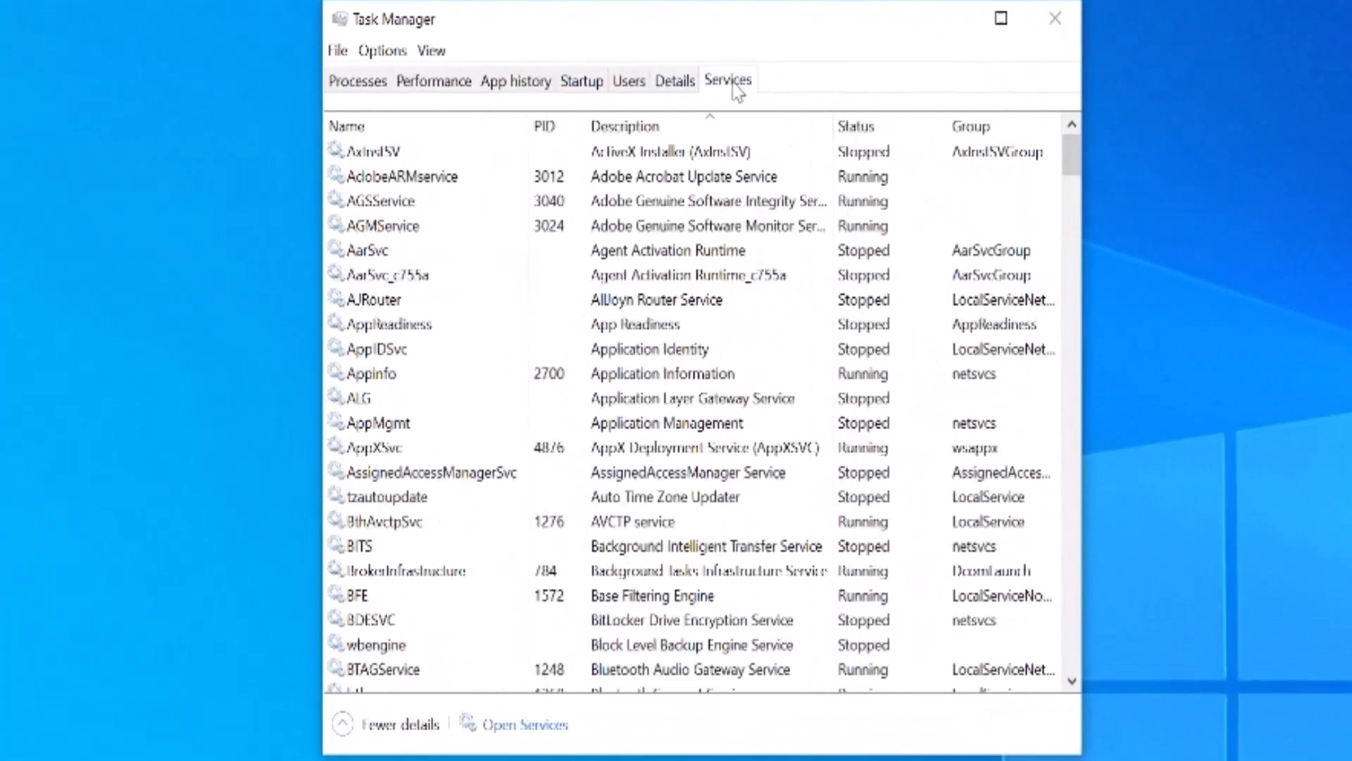
click(674, 83)
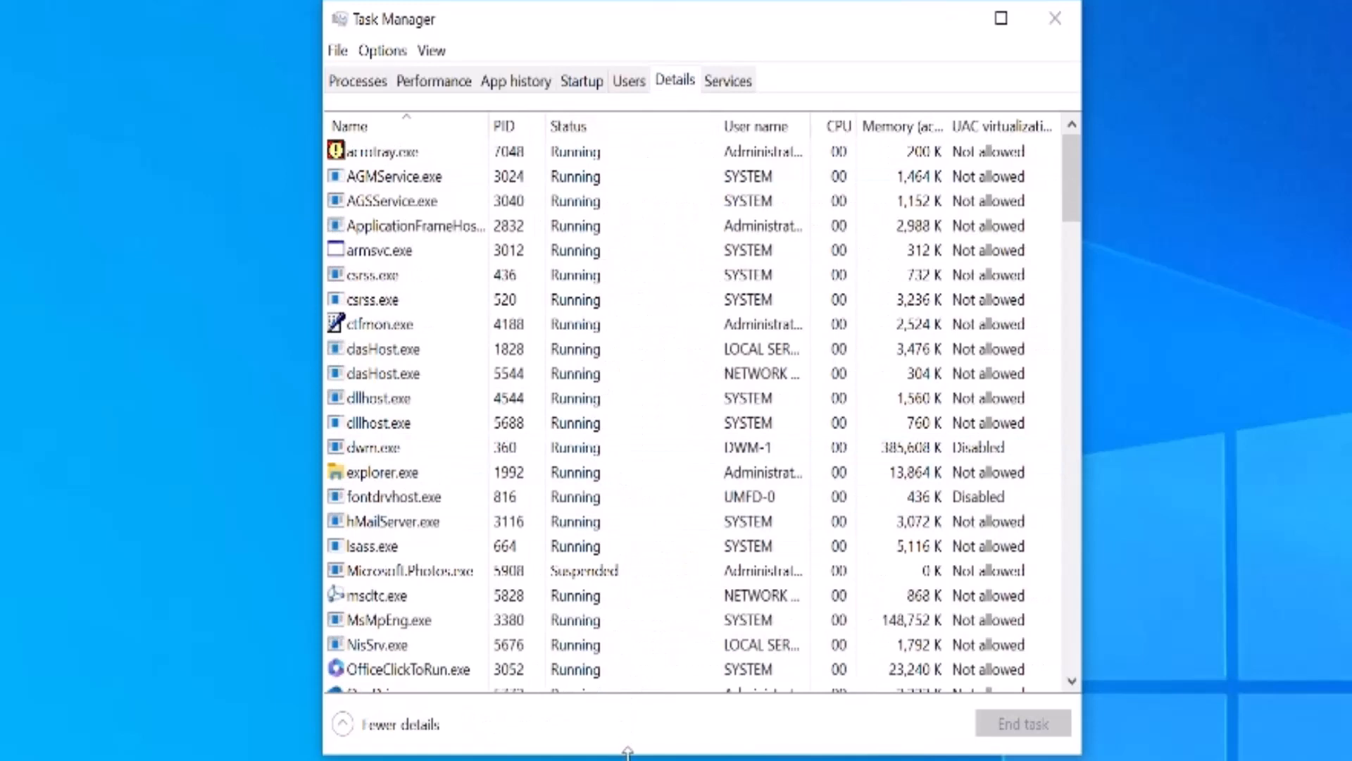
drag(627, 752, 628, 760)
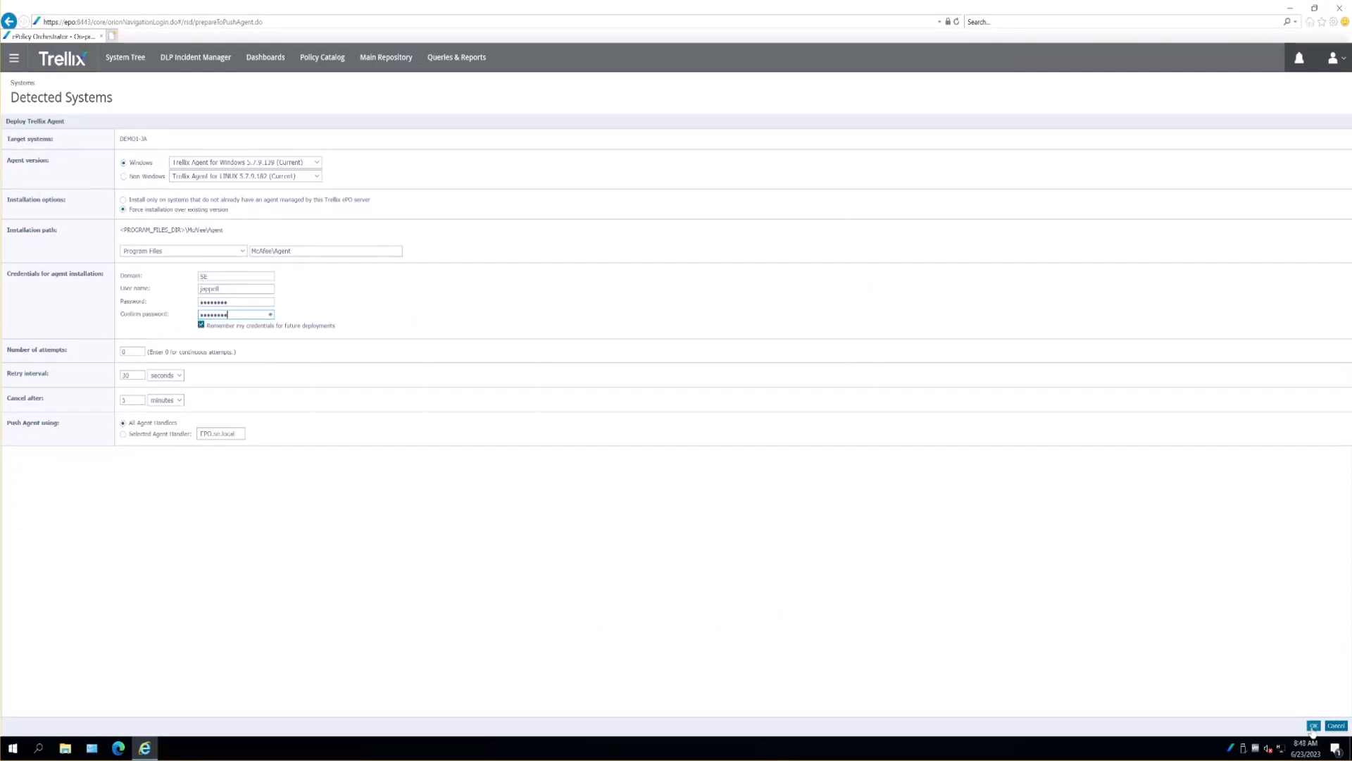
- Confirm the agent deployment to DEMO1-JA and inspect the file details of the FrmInst.exe process running on that client
click(1313, 725)
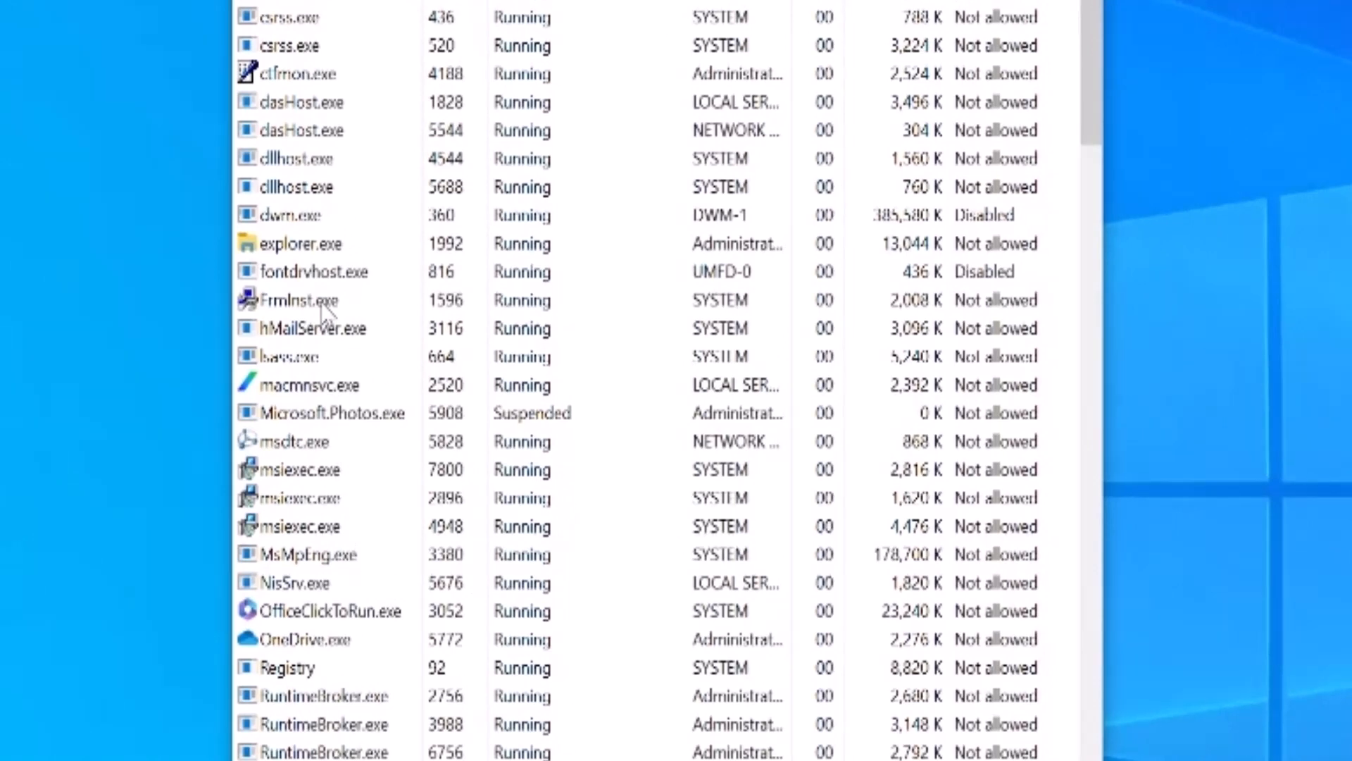
right_click(324, 303)
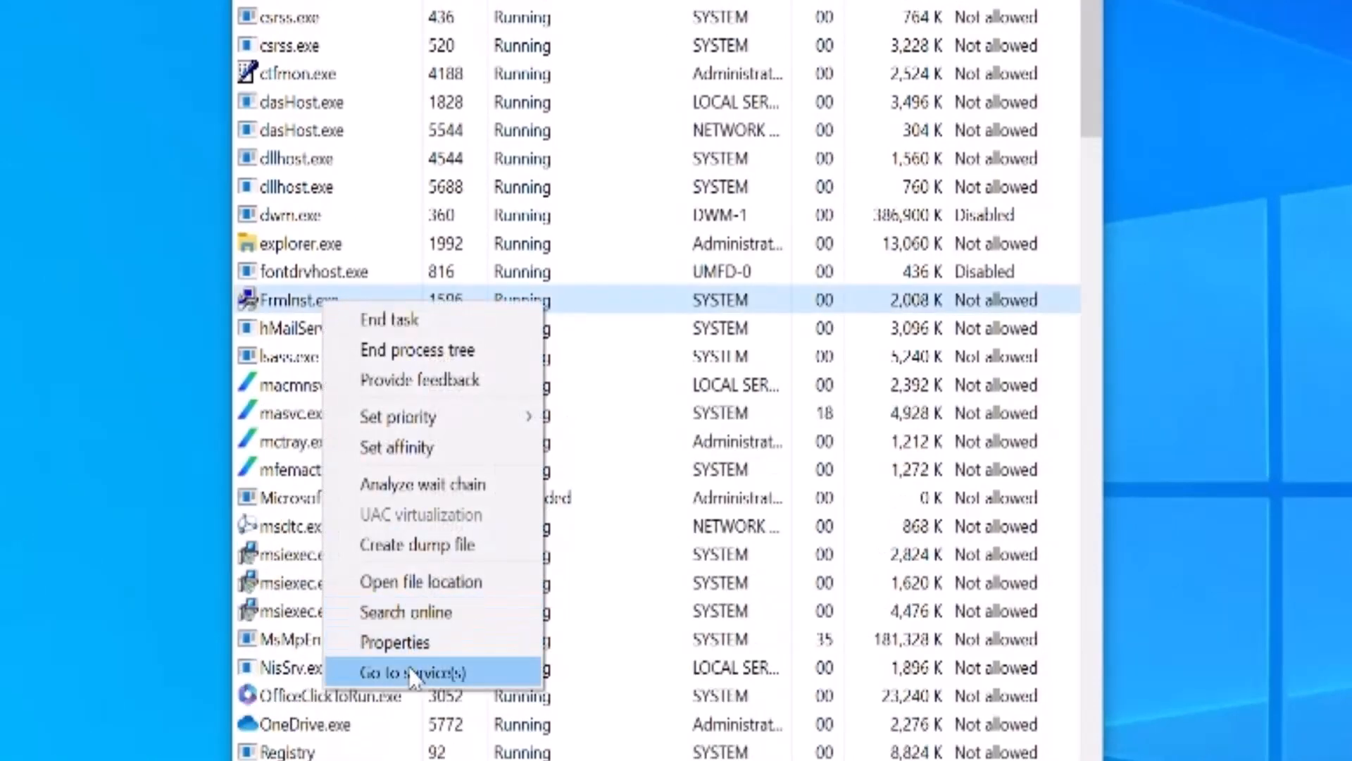
click(394, 642)
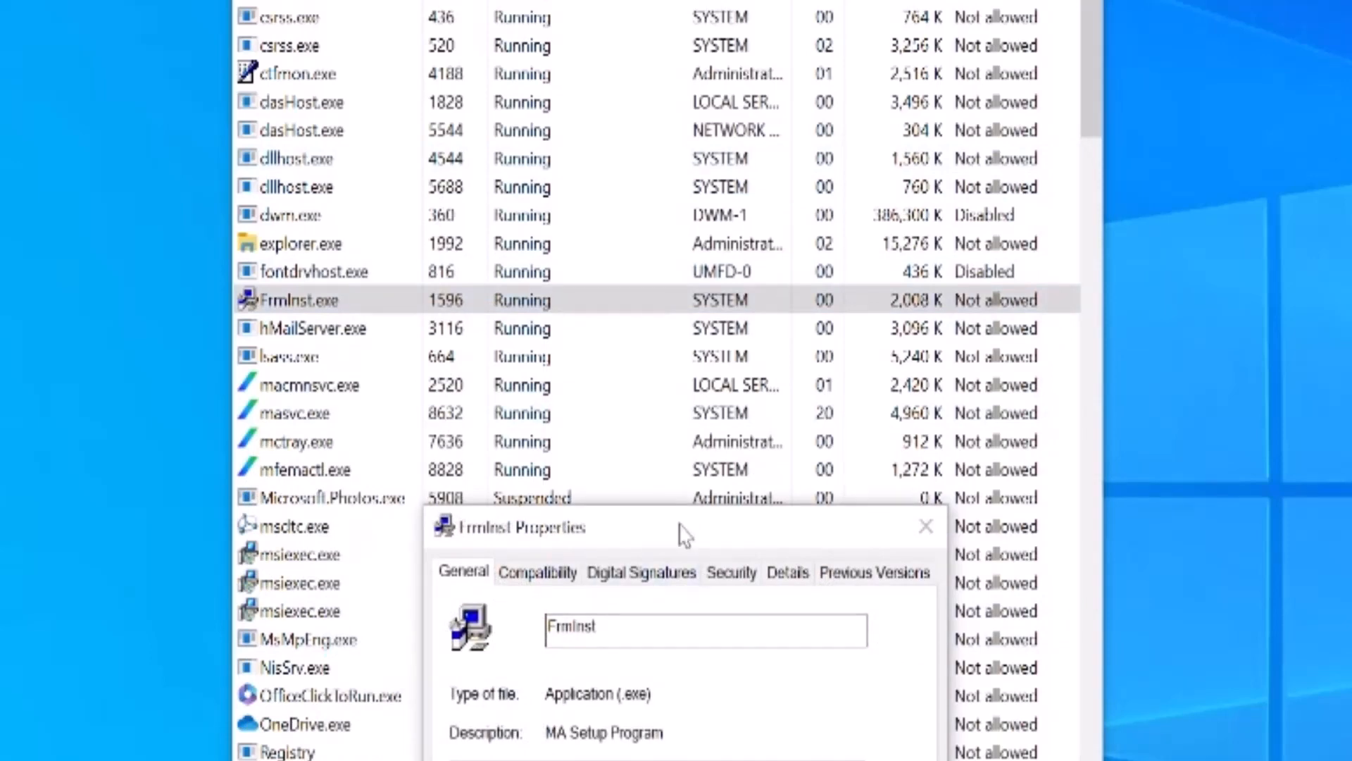
drag(683, 535, 0, 0)
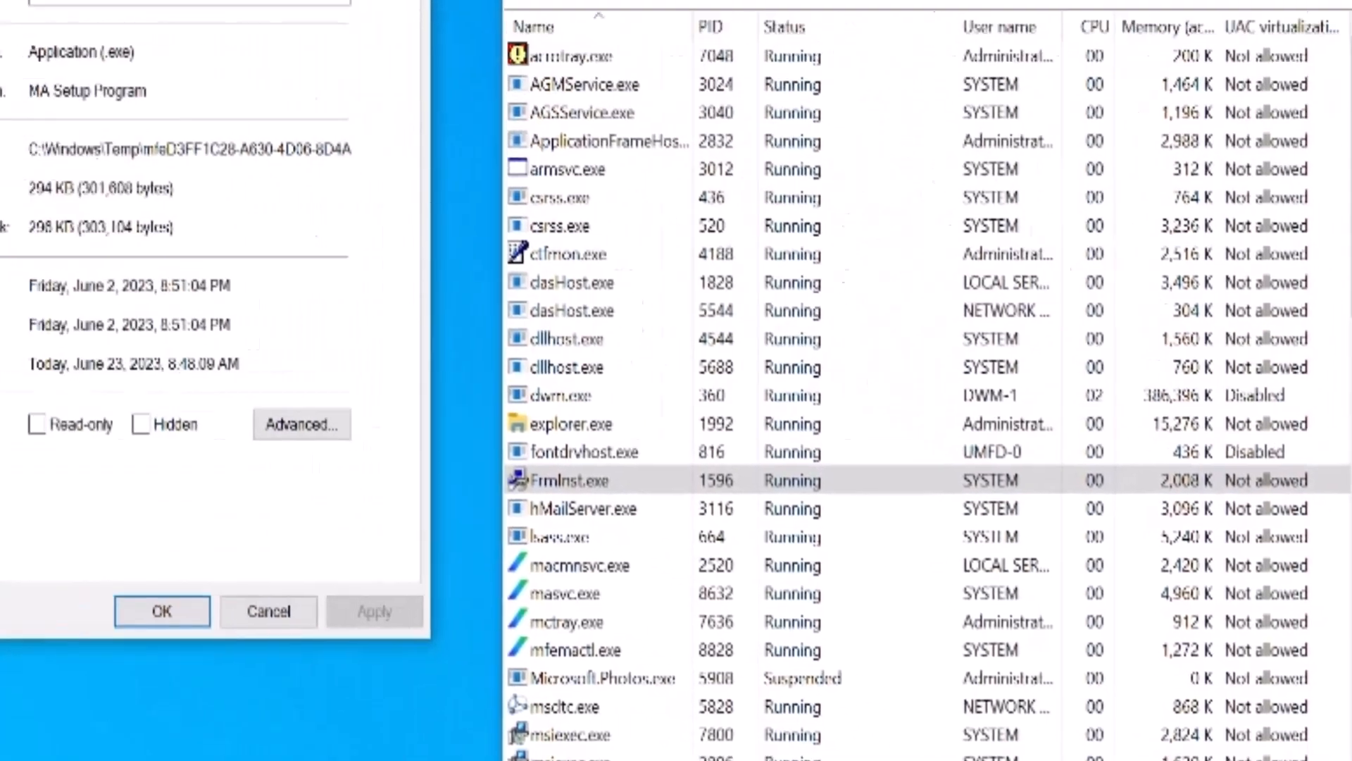
click(0, 0)
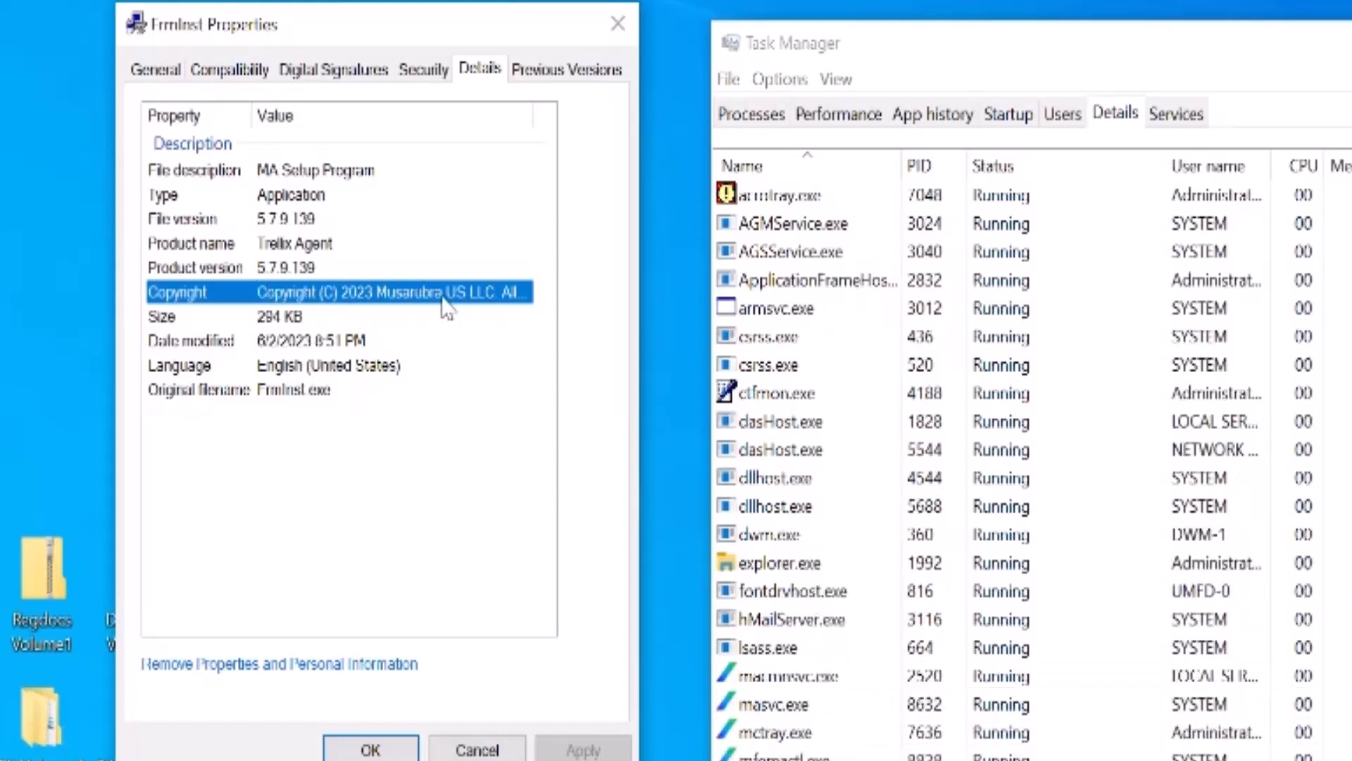
click(497, 741)
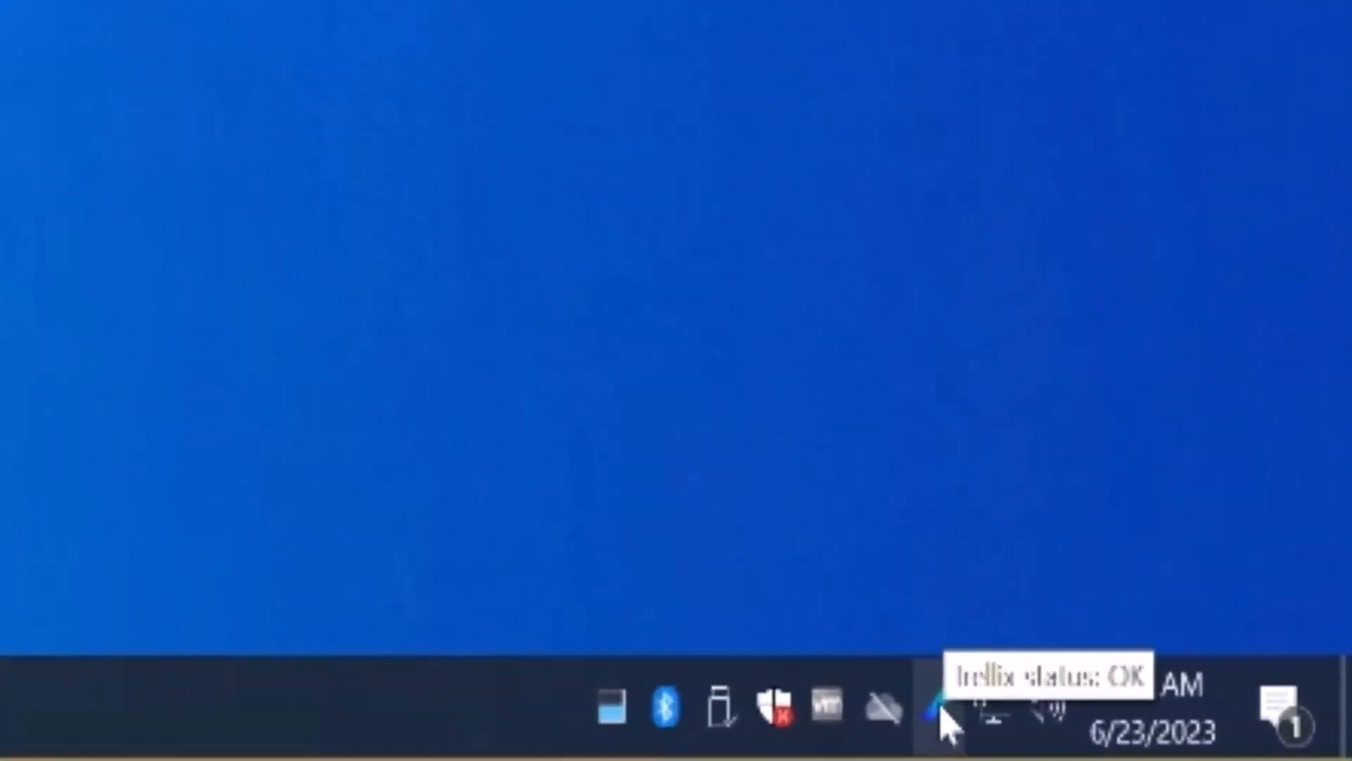
- Open the Trellix Agent Status Monitor on the client and check the Deploy Trellix Agent entry in the ePO Server Task Log
right_click(947, 721)
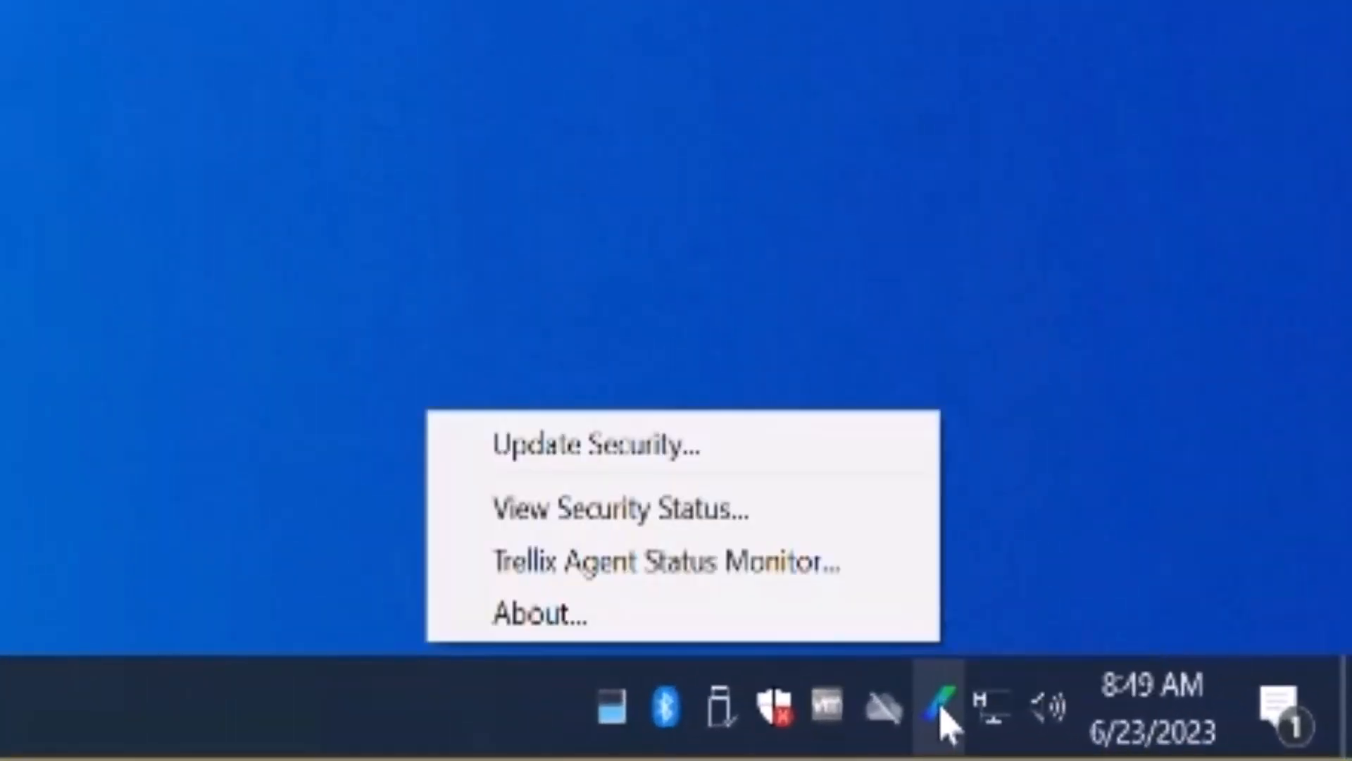
click(877, 560)
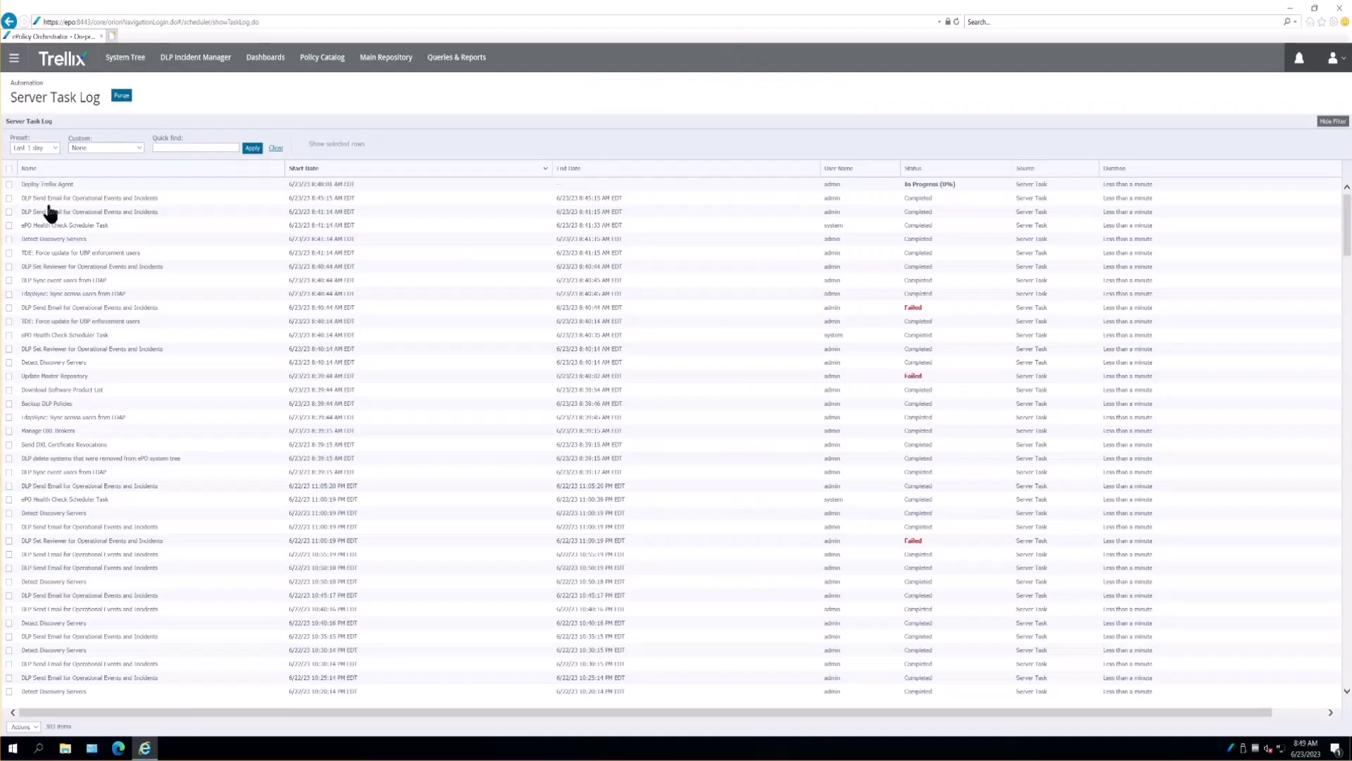
click(57, 185)
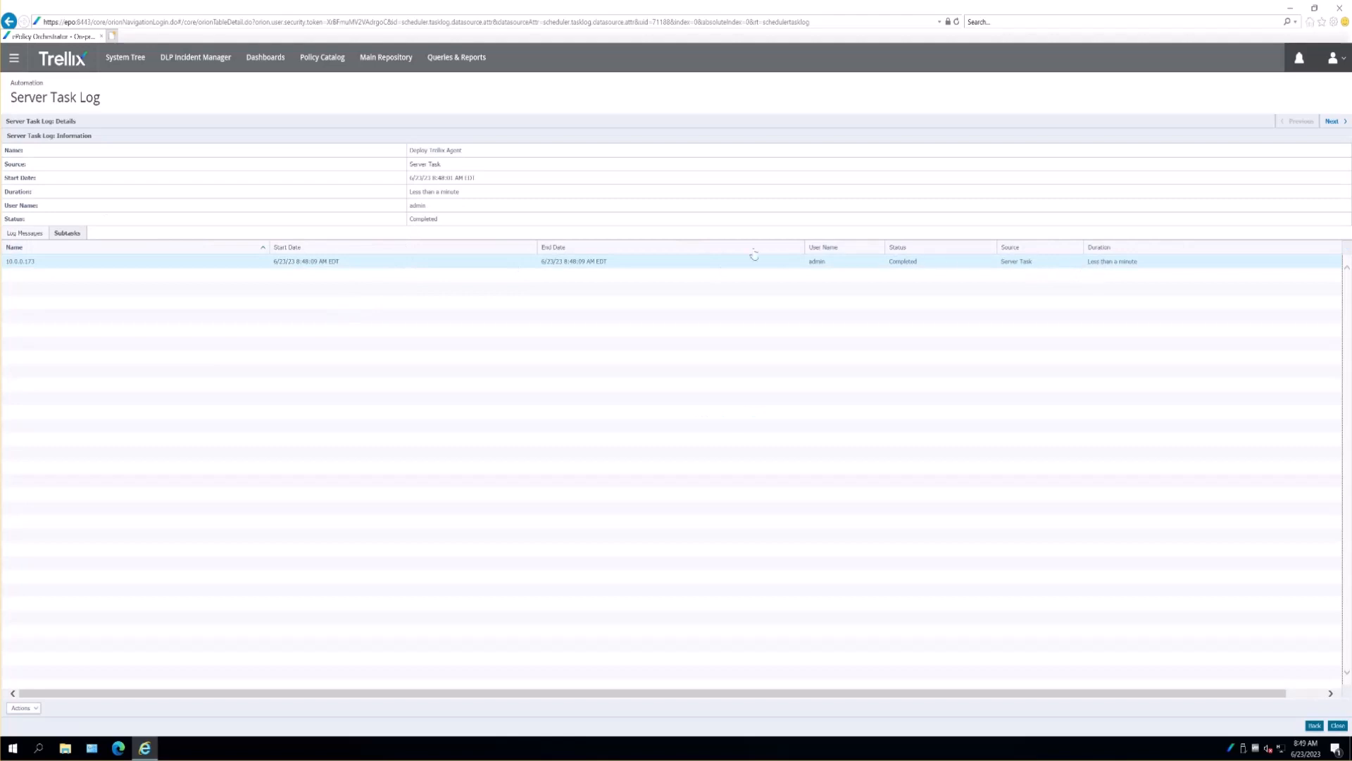
- View the managed systems from the Detected Systems page and sort the detected system interfaces by Device Type
click(14, 59)
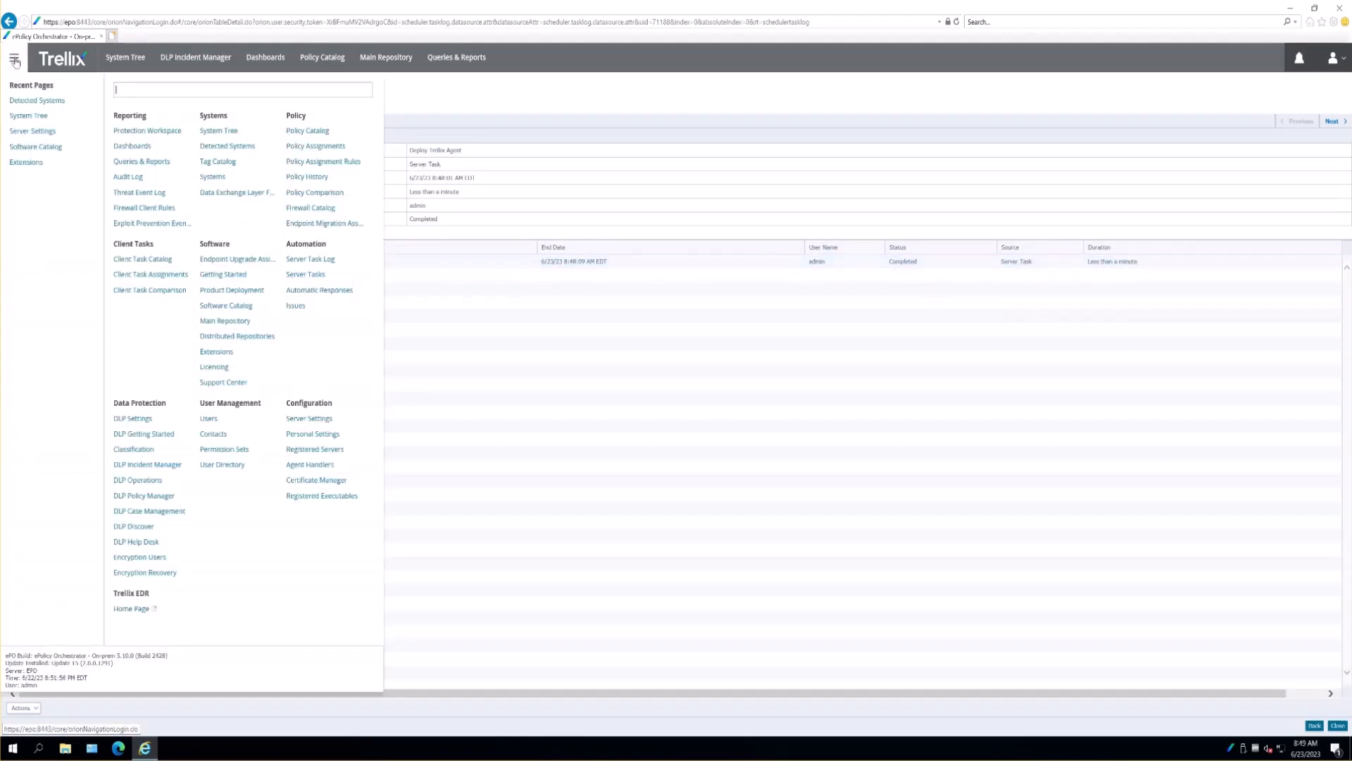
click(239, 146)
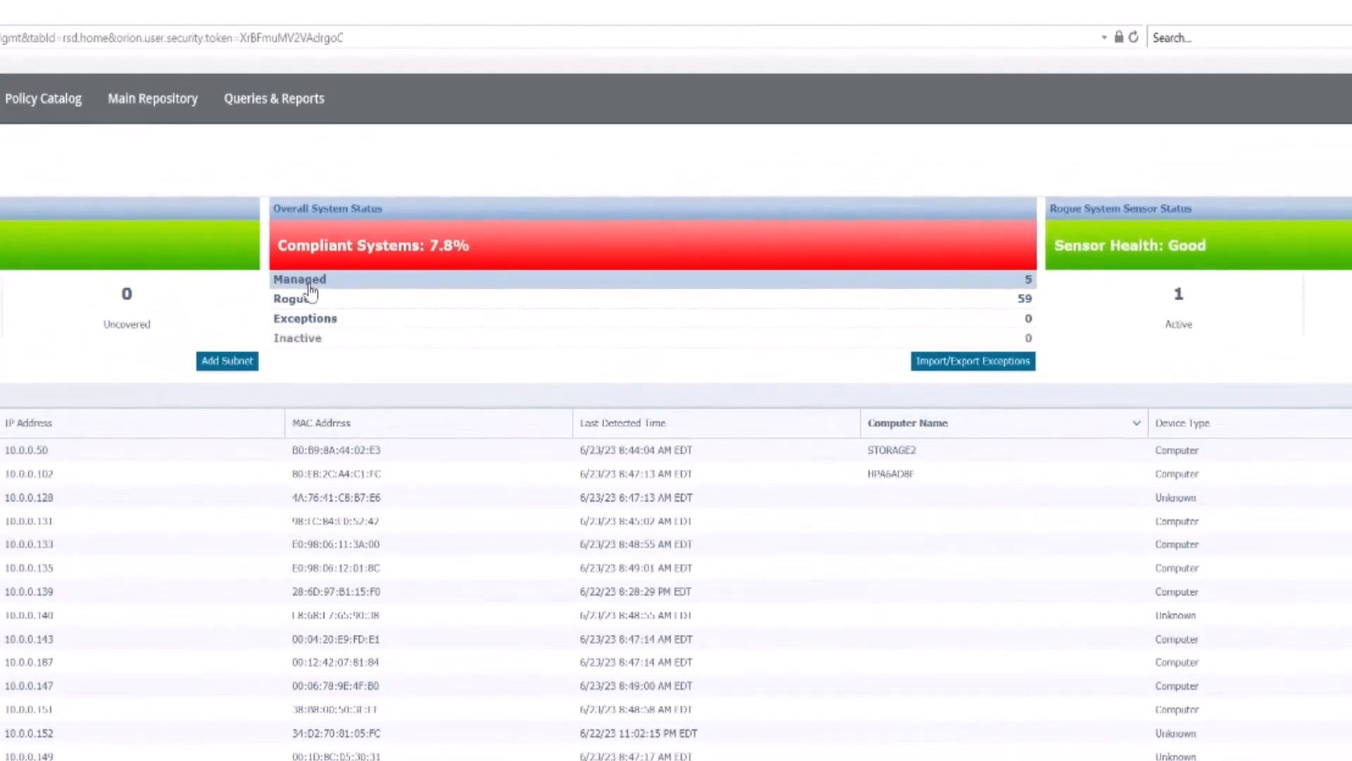
click(310, 285)
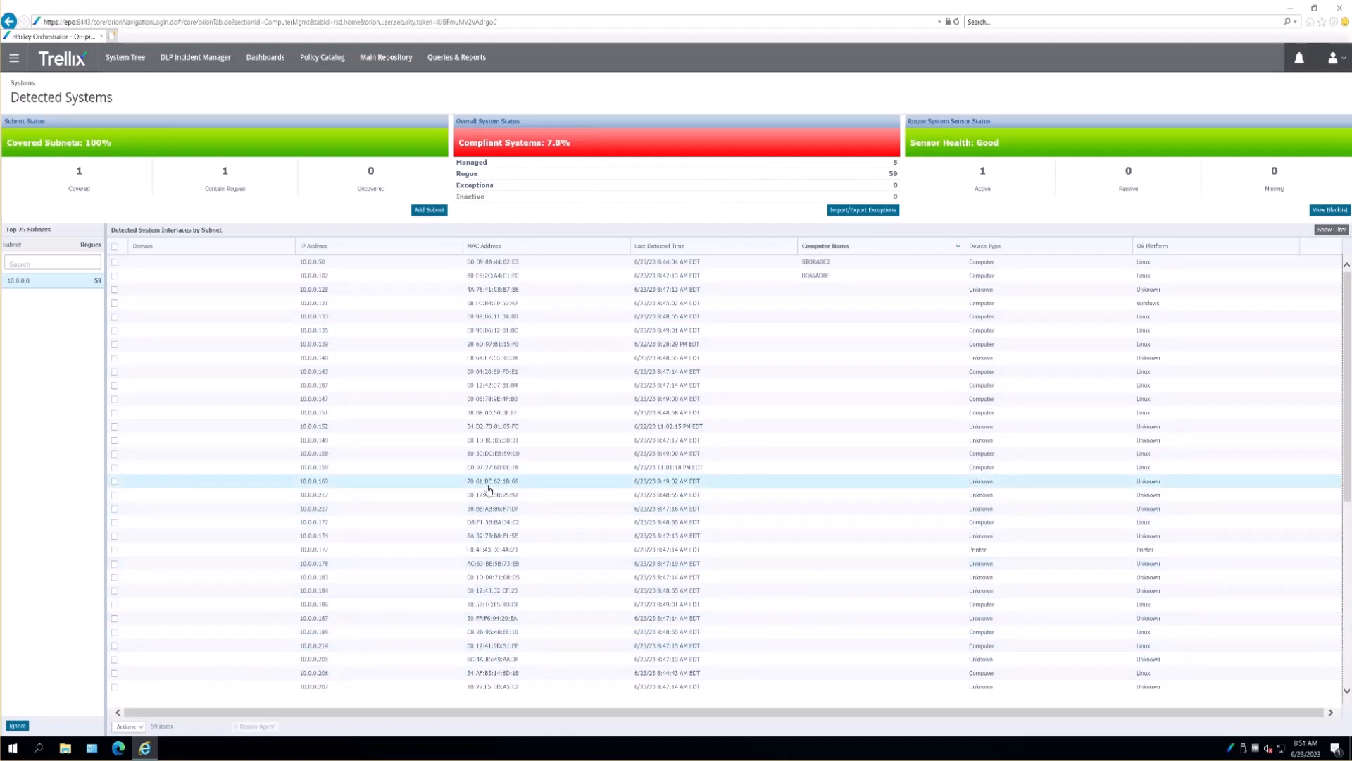
click(1002, 248)
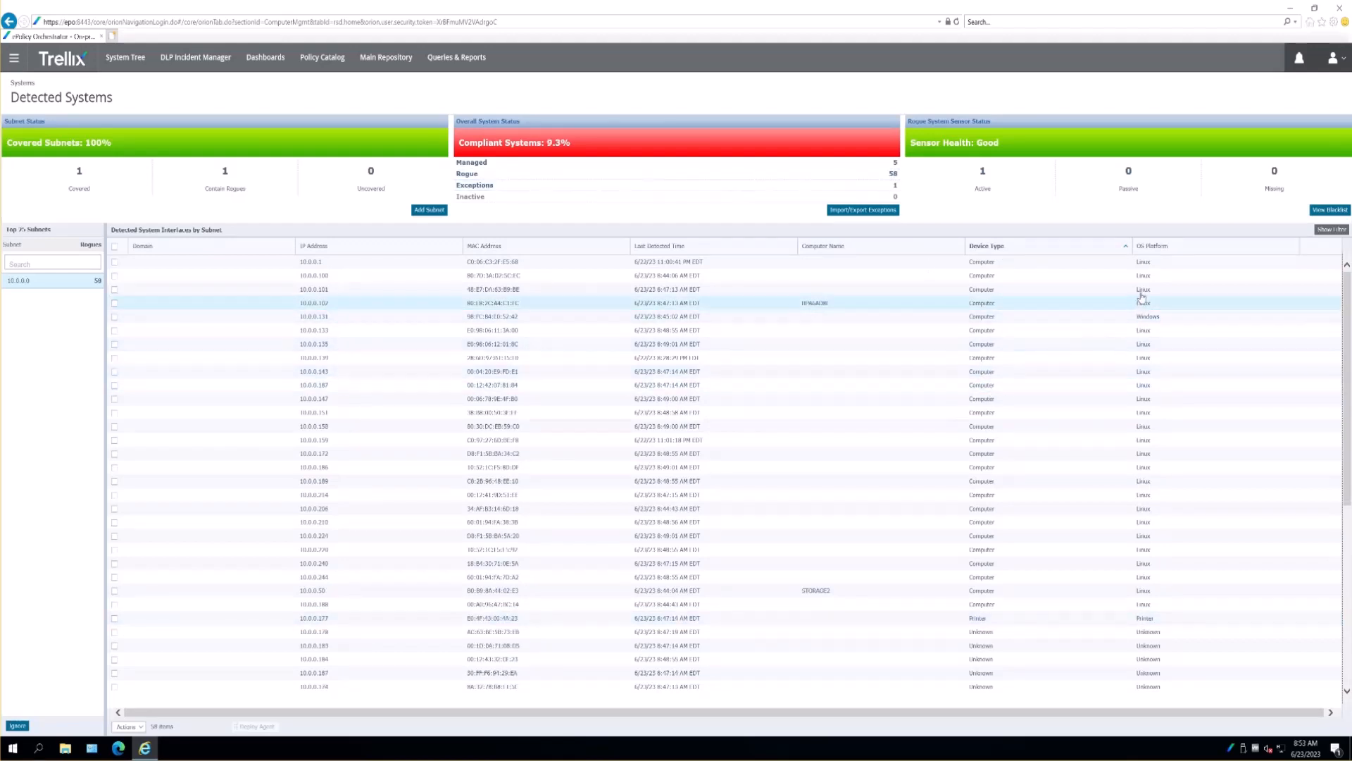
- Sort the detected system interfaces of subnet 10.0.0.0 by OS Platform and select all Linux computers
click(1150, 246)
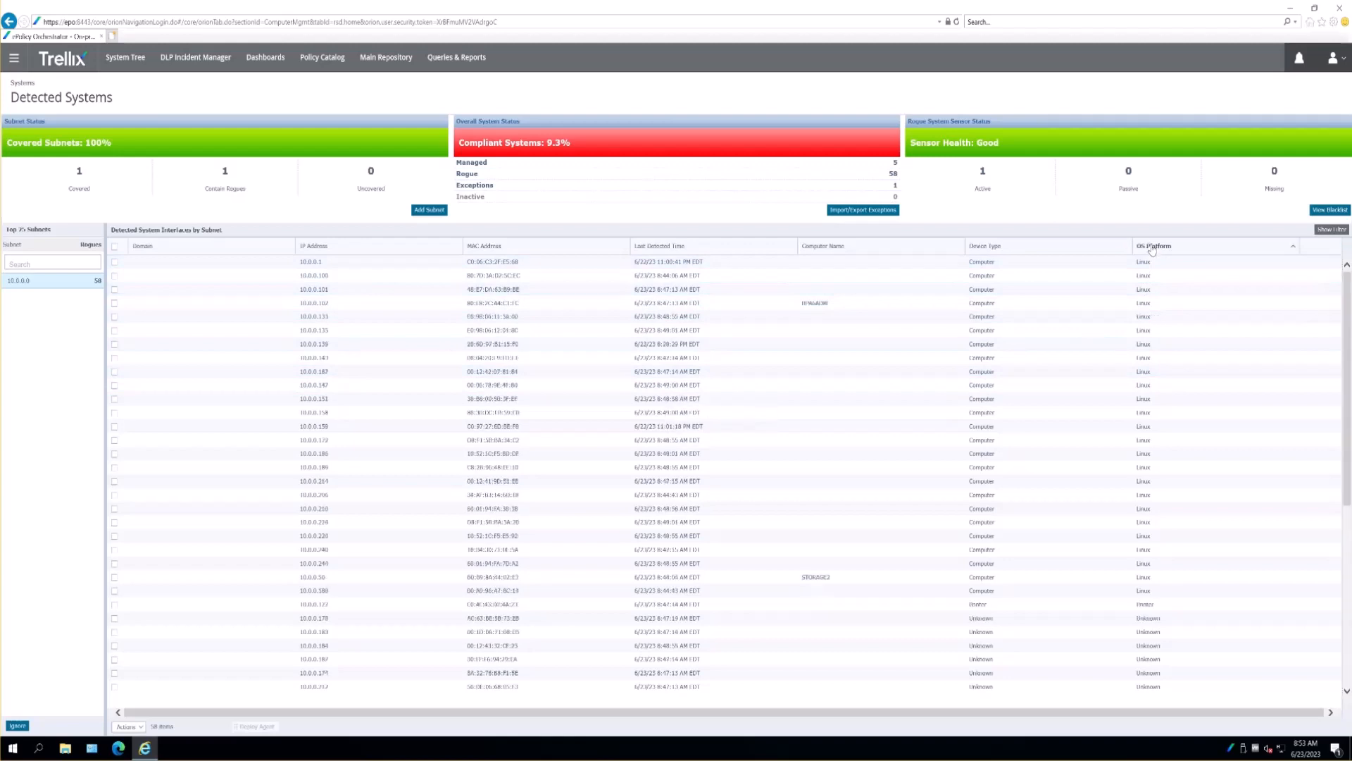
click(114, 261)
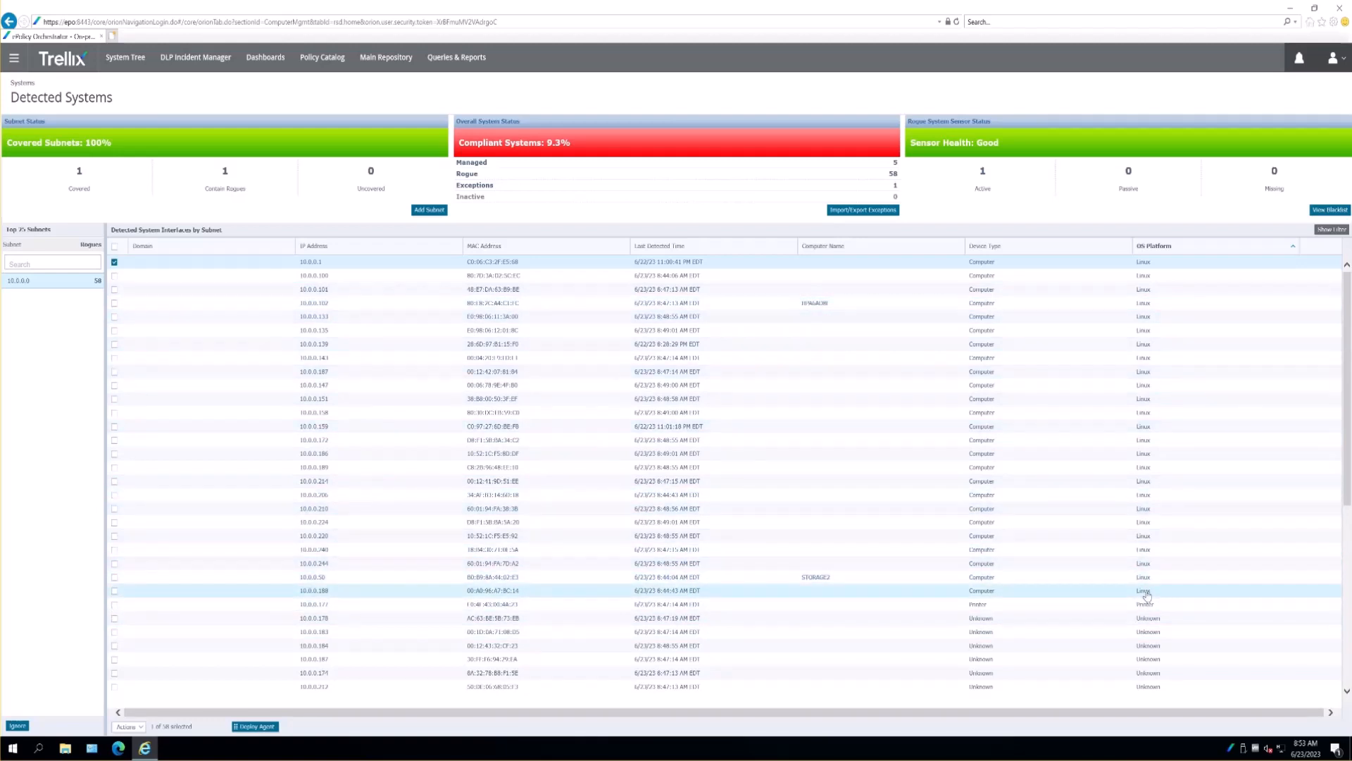
shift+click(115, 591)
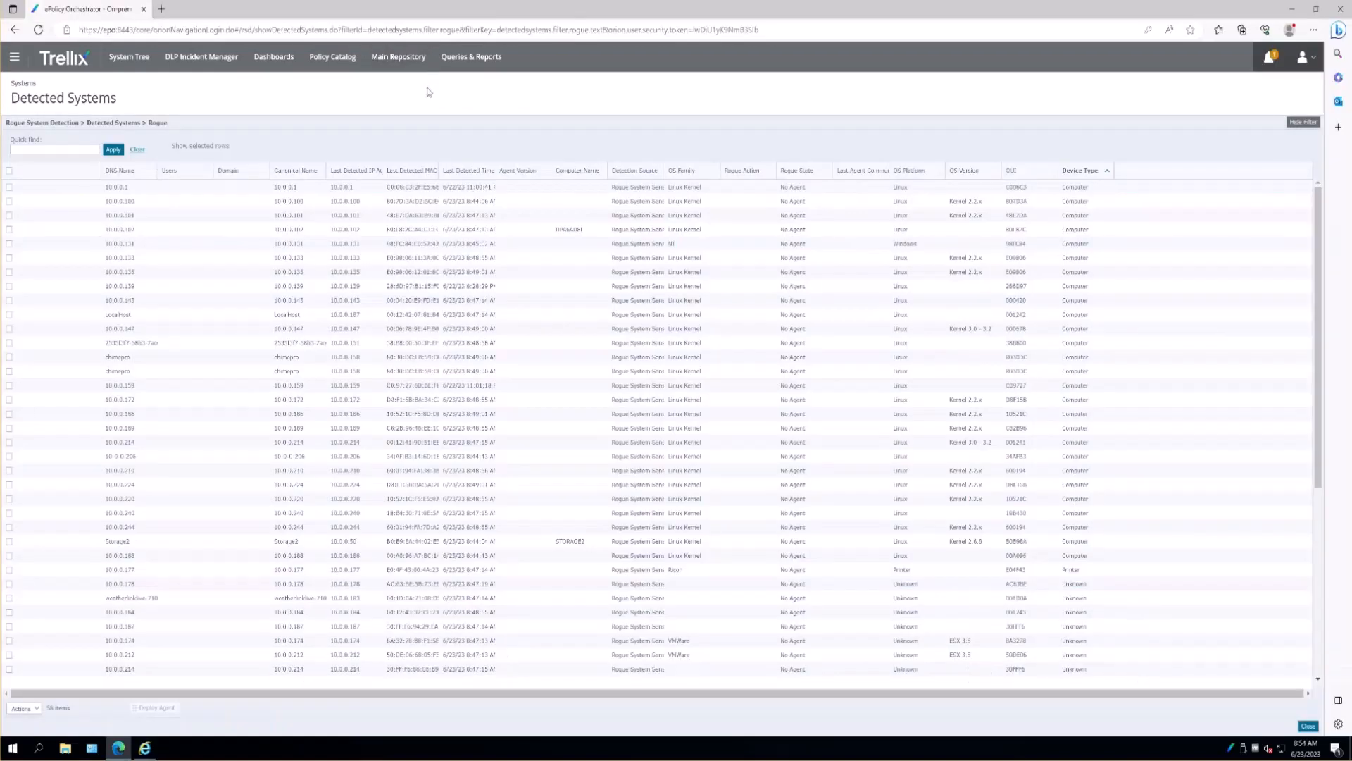
- Sort the Rogue detected systems list by OS Platform and select every Linux system from 10.0.0.1 through 10.0.0.188
click(909, 173)
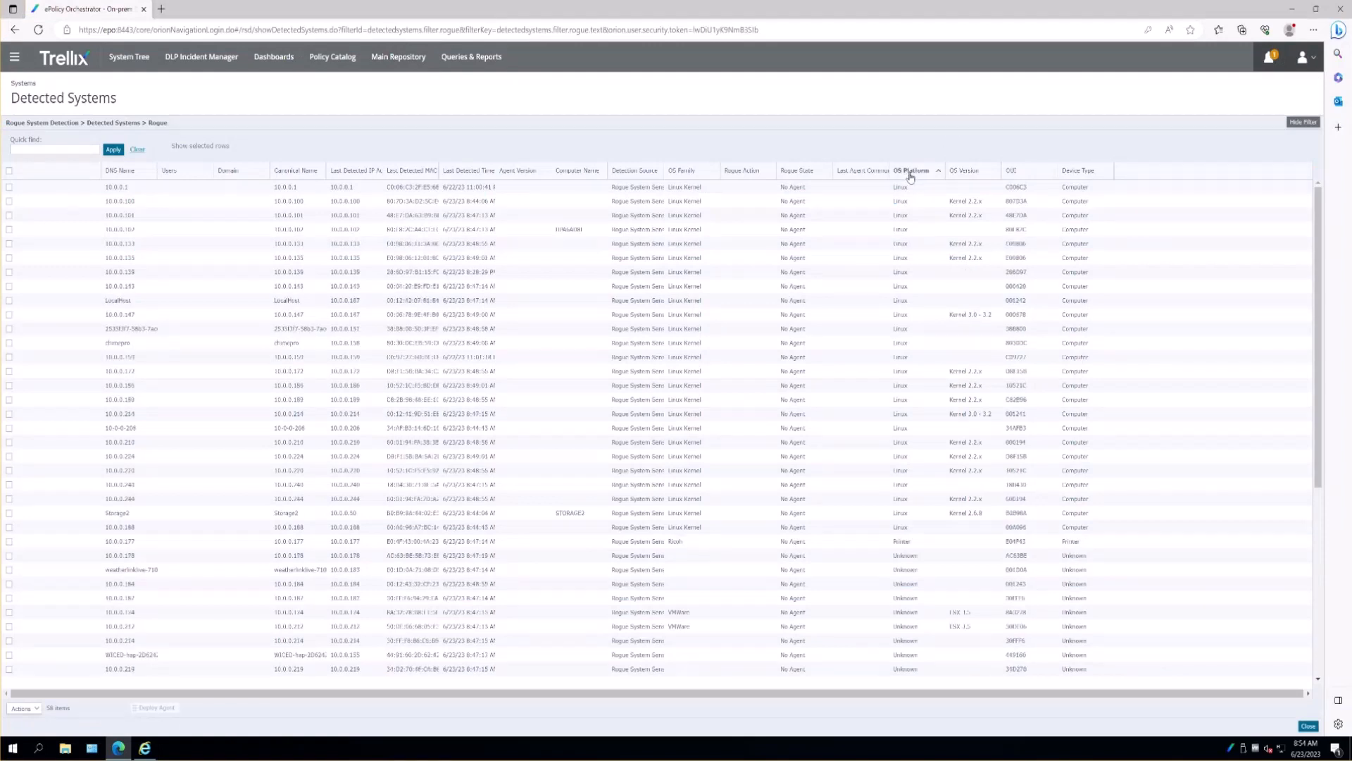
click(866, 188)
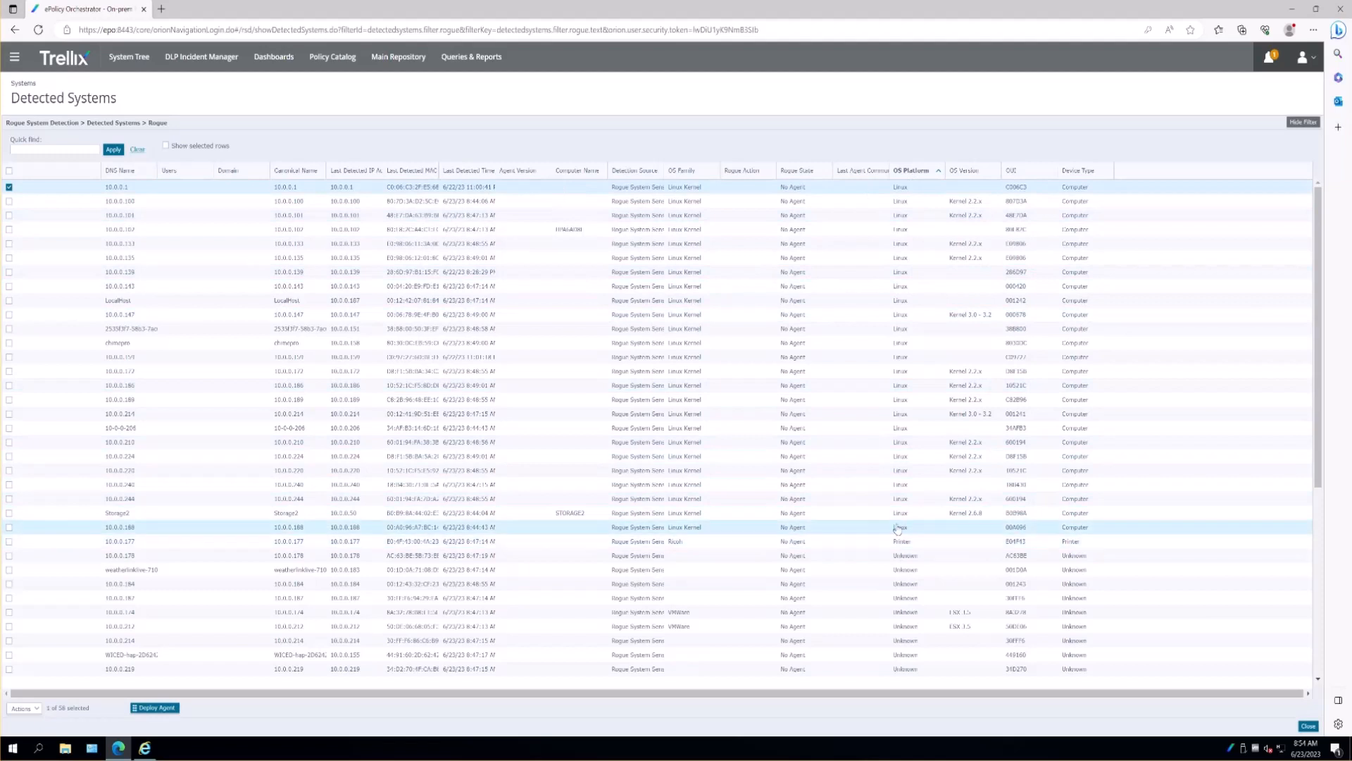
shift+click(9, 528)
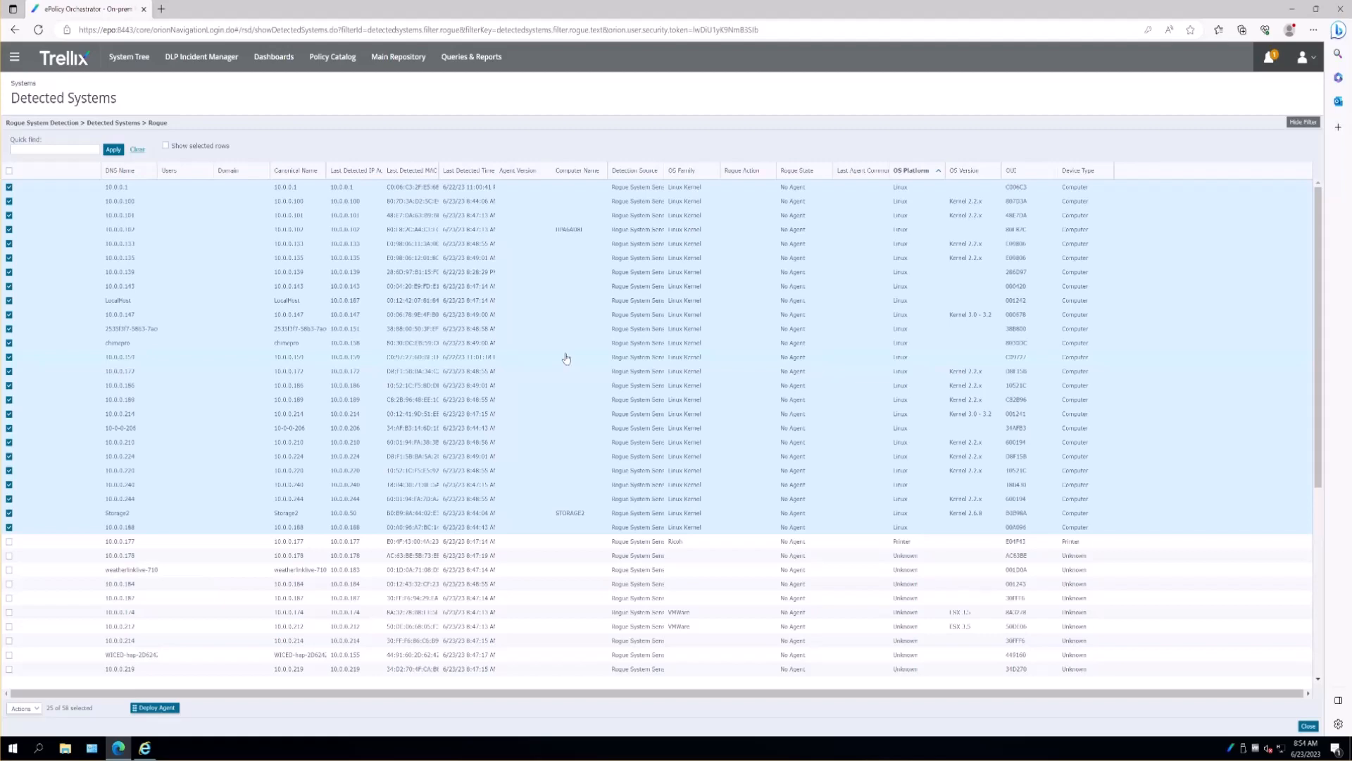
- Add the selected Linux systems to the exceptions under the existing Linux category and close the rogue systems list
click(21, 708)
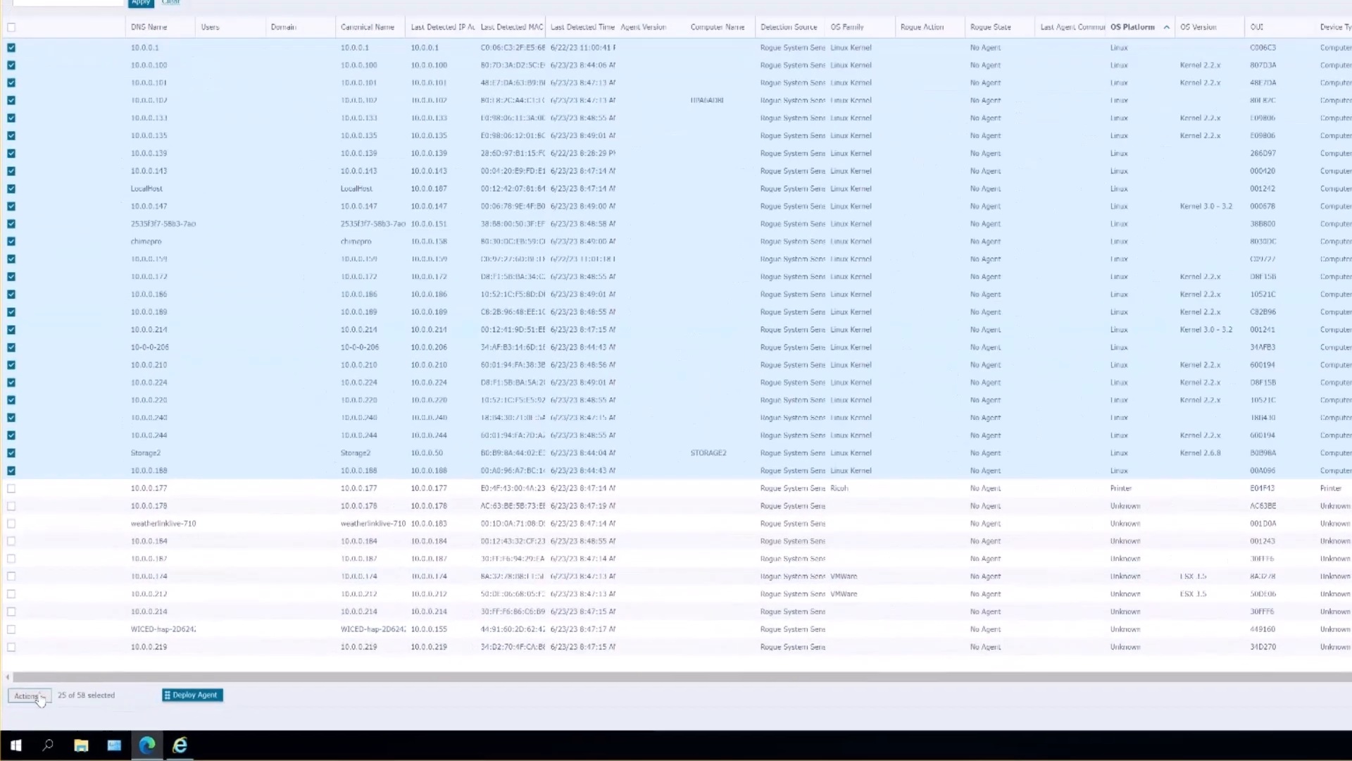
mouse_move(53, 698)
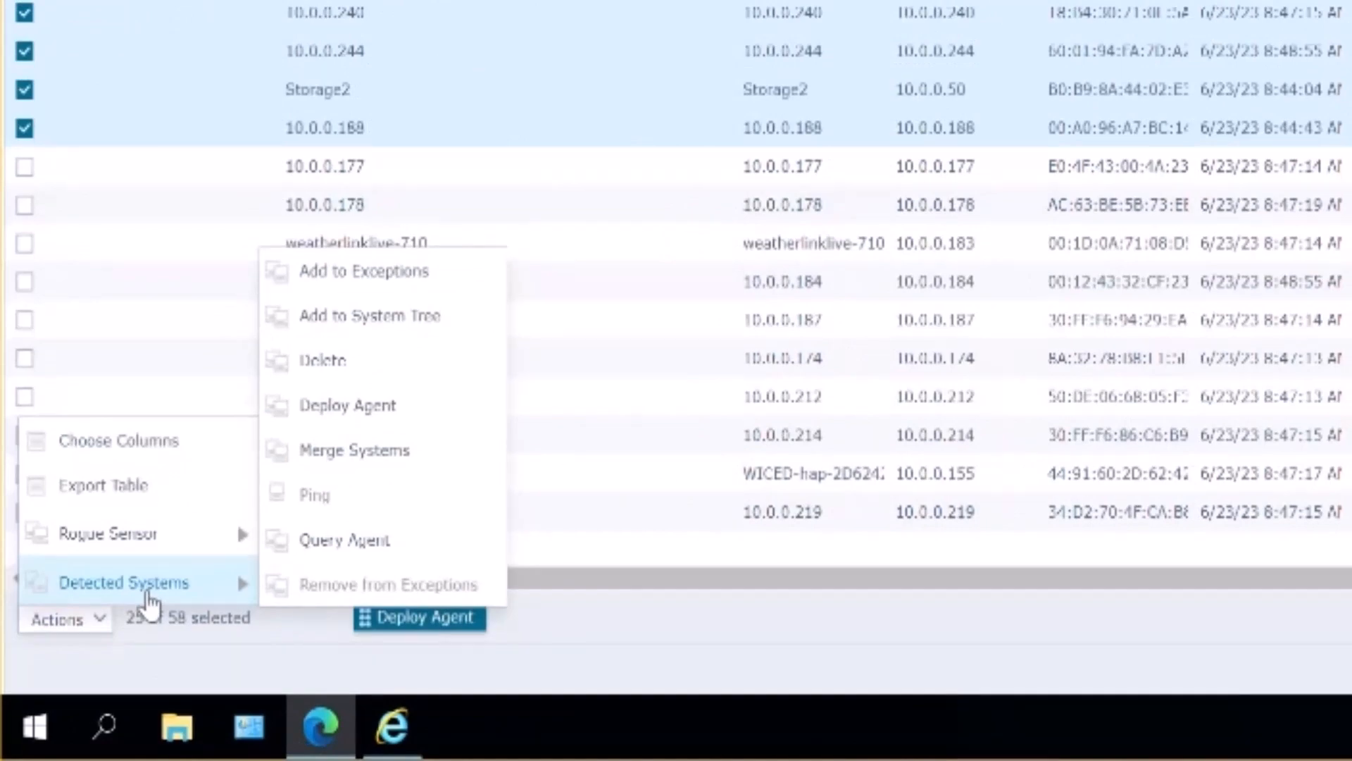
click(430, 274)
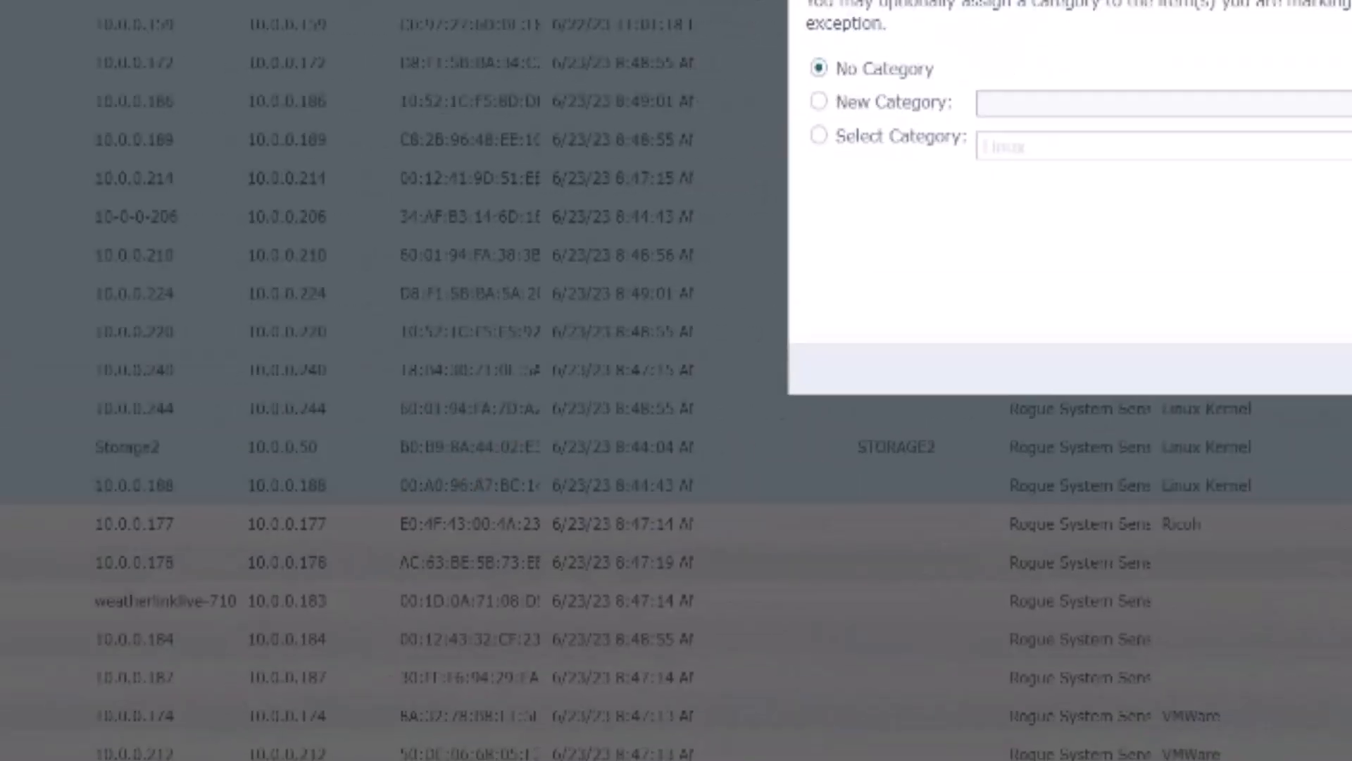
click(820, 139)
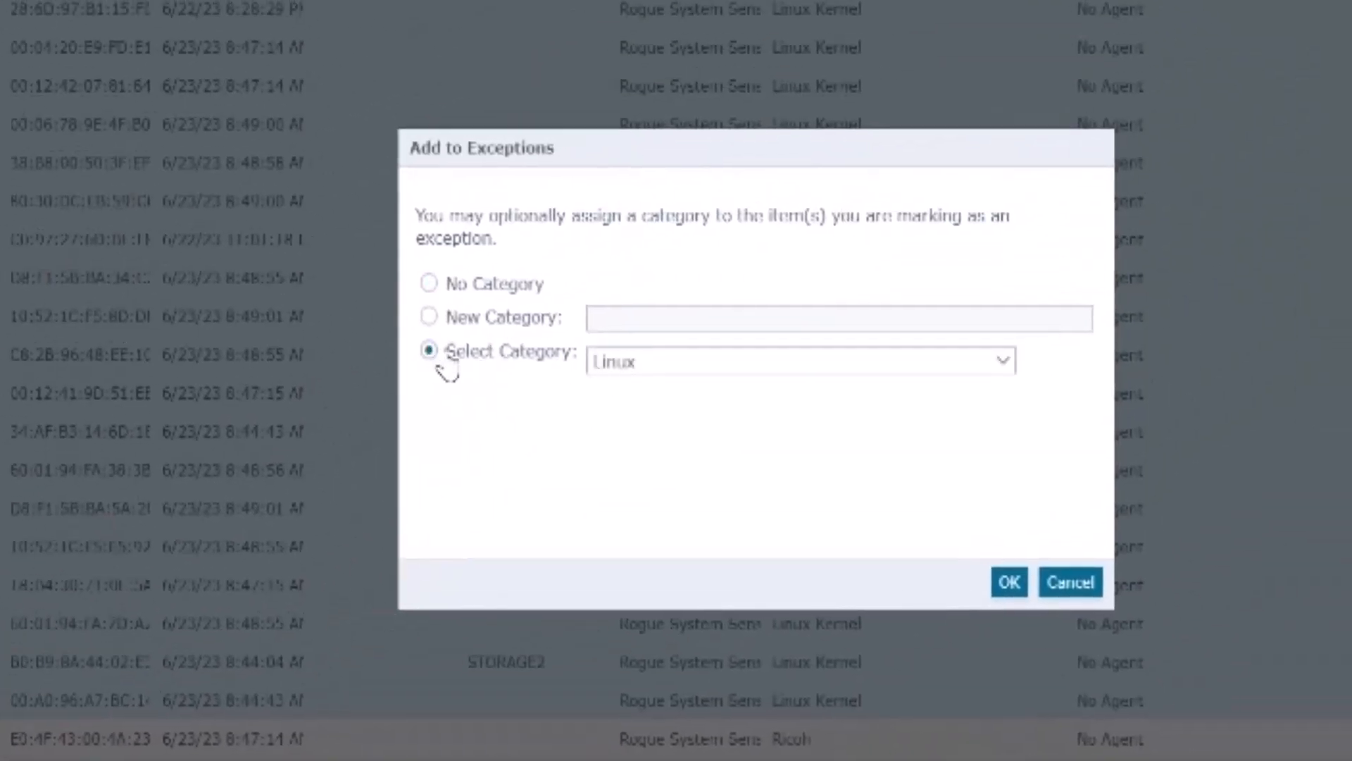
click(636, 362)
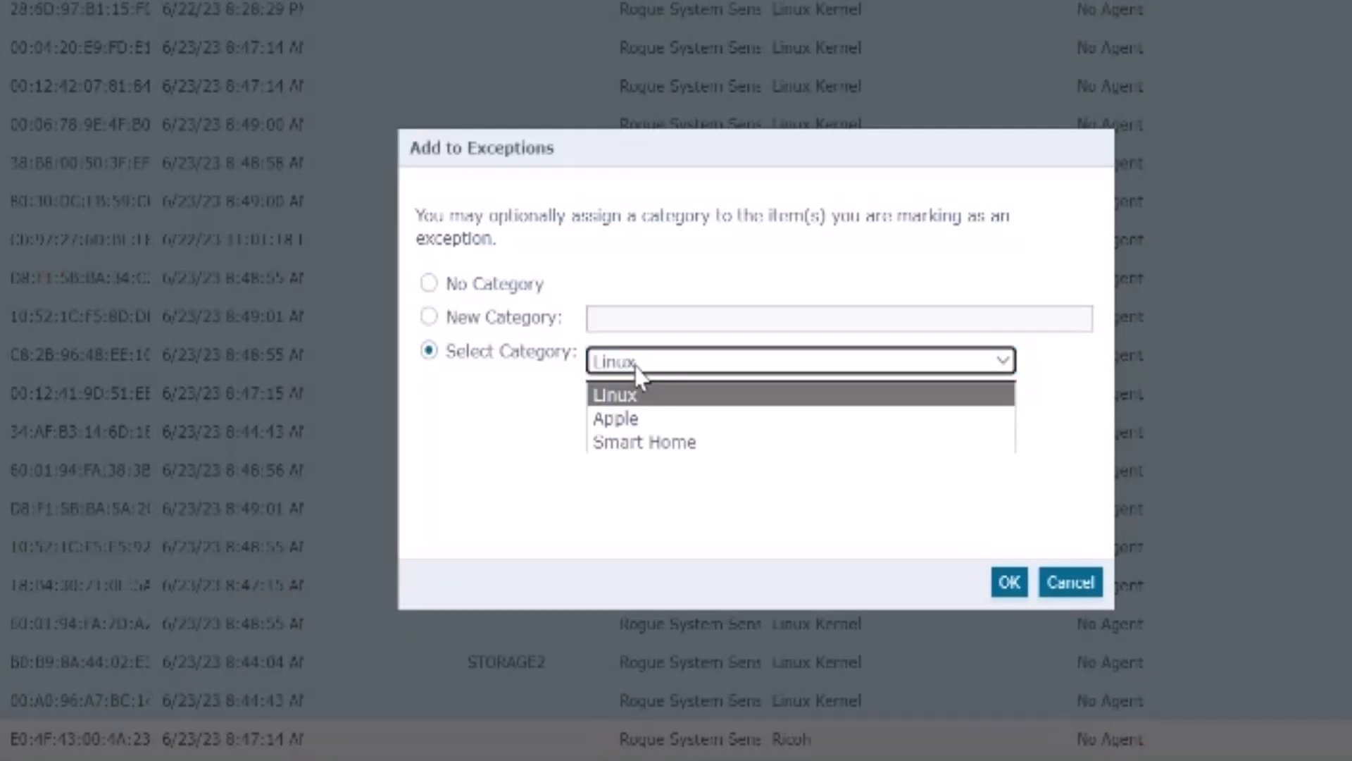
click(636, 365)
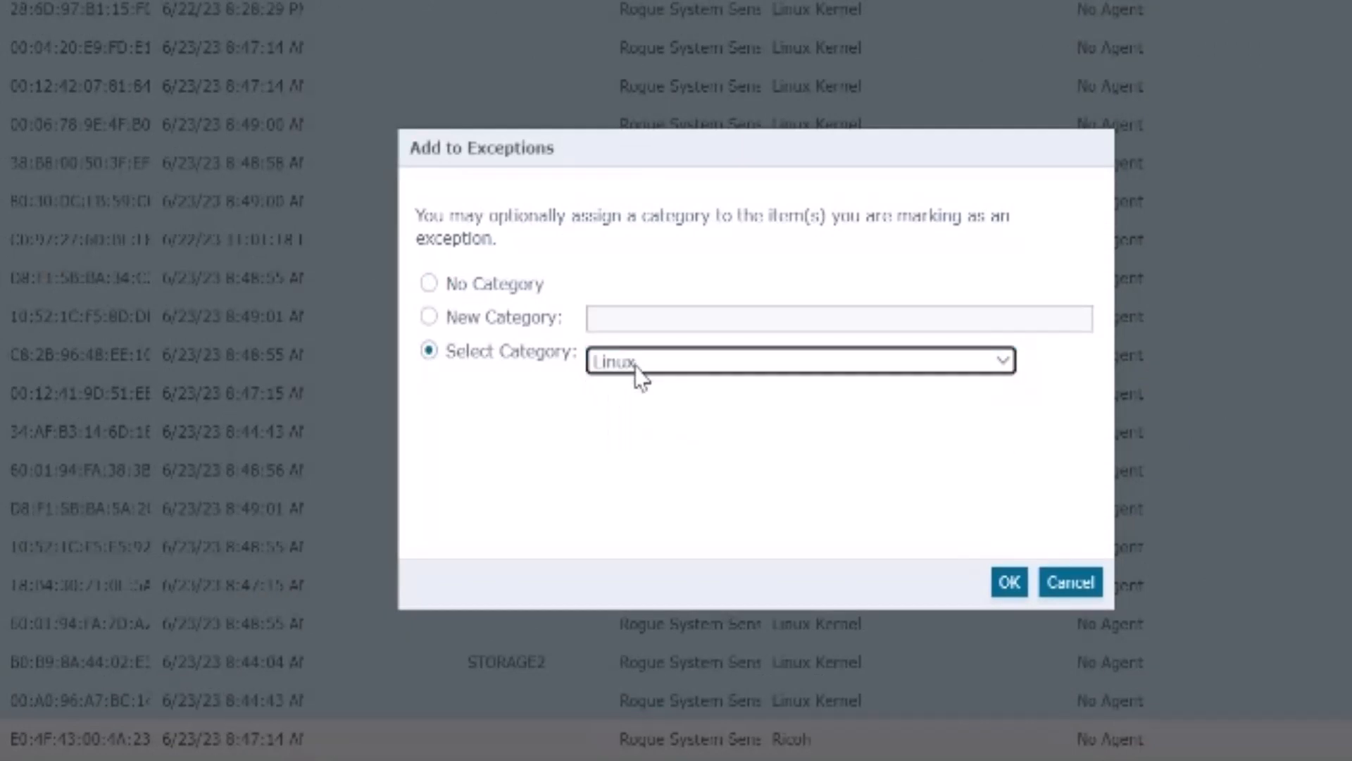
click(1007, 584)
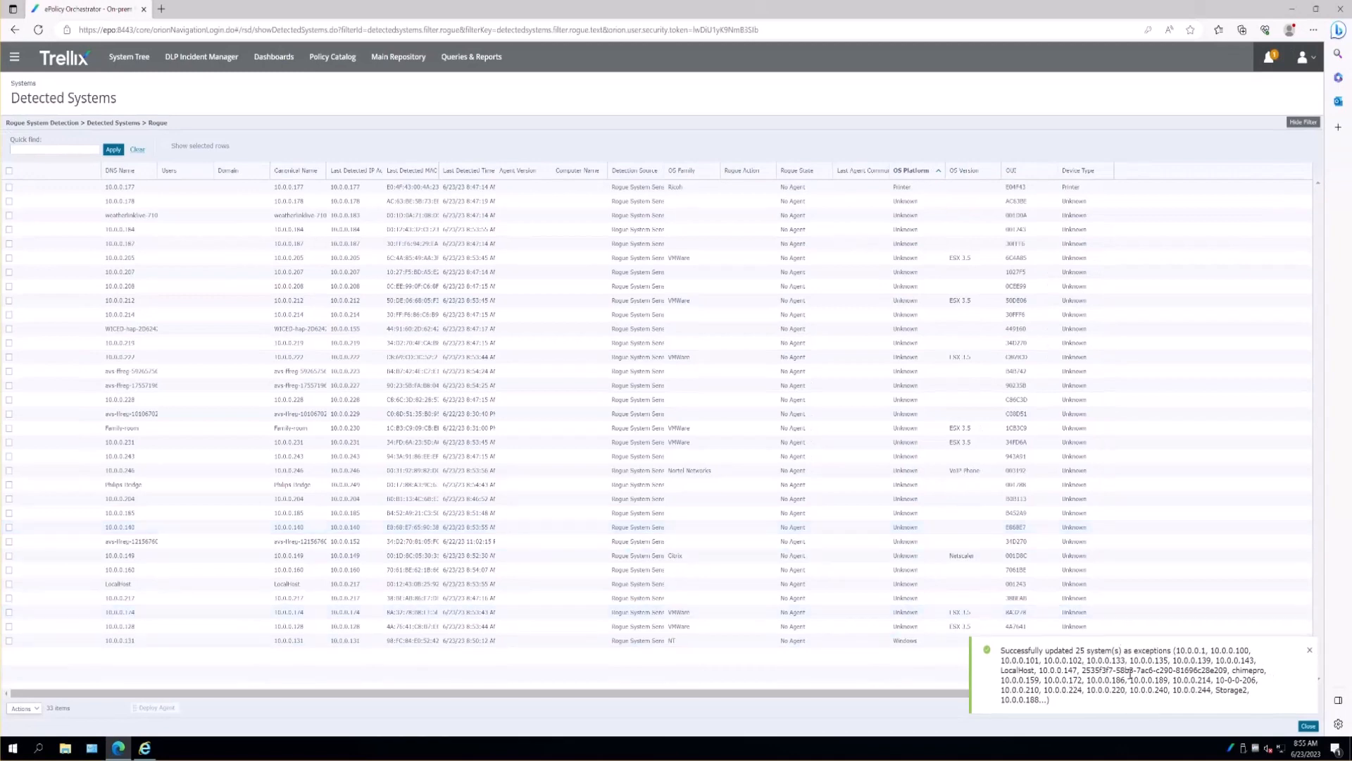
click(1307, 726)
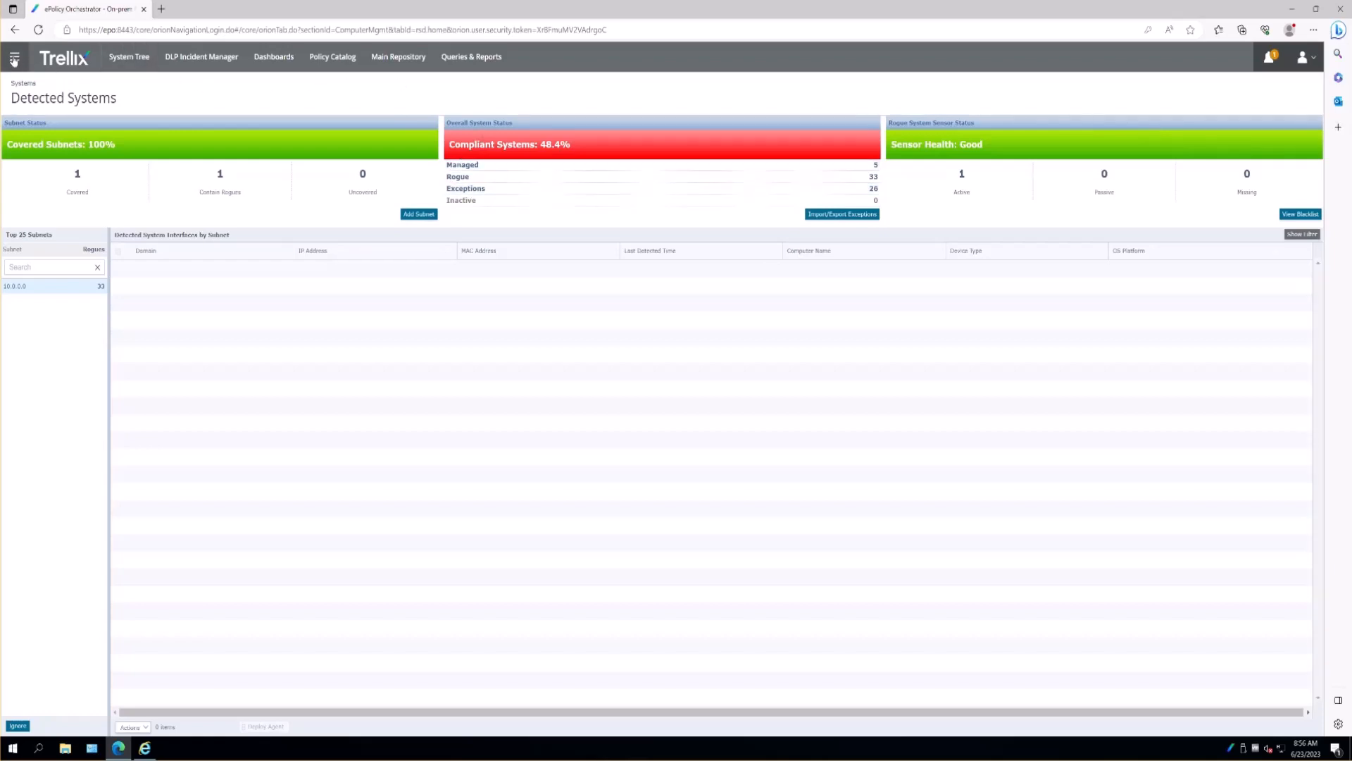
- Open the Rogue System Sensor category of the Server Settings for editing
click(14, 60)
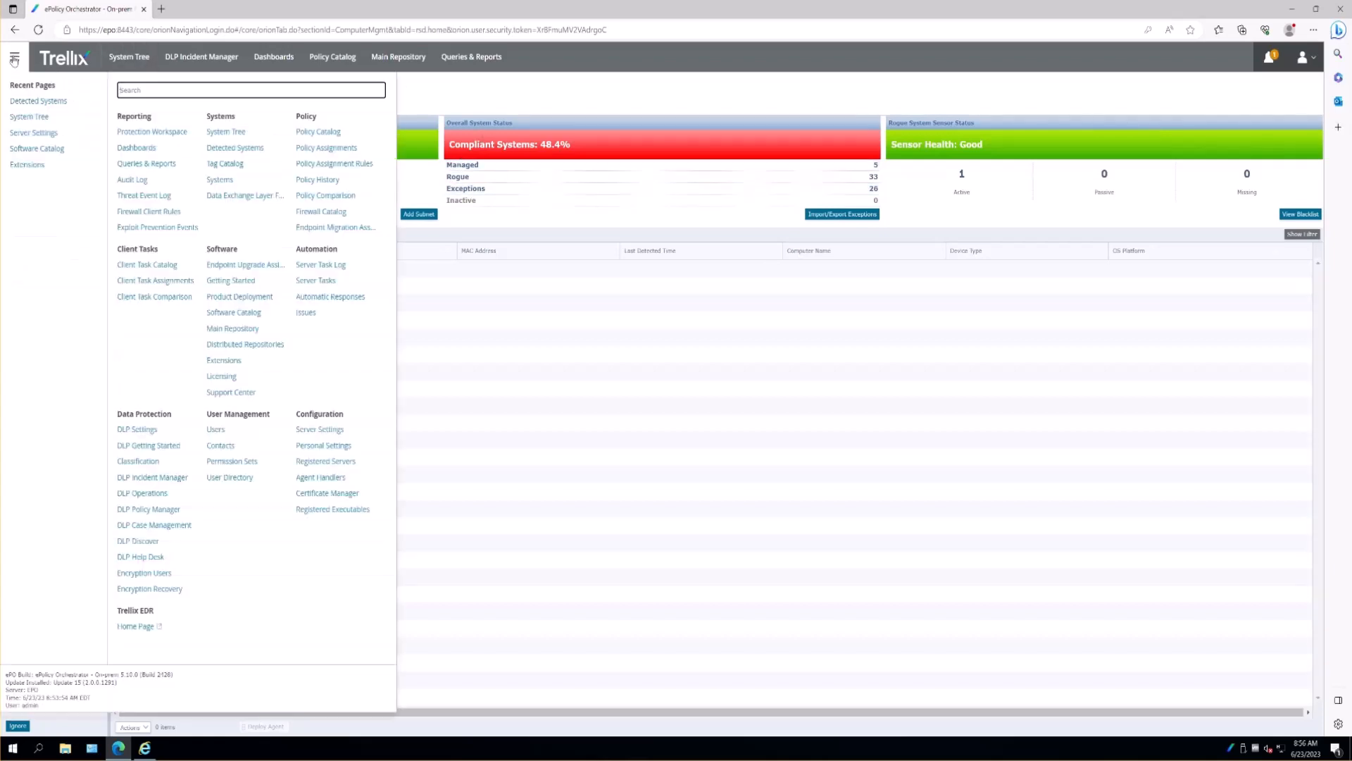
click(324, 430)
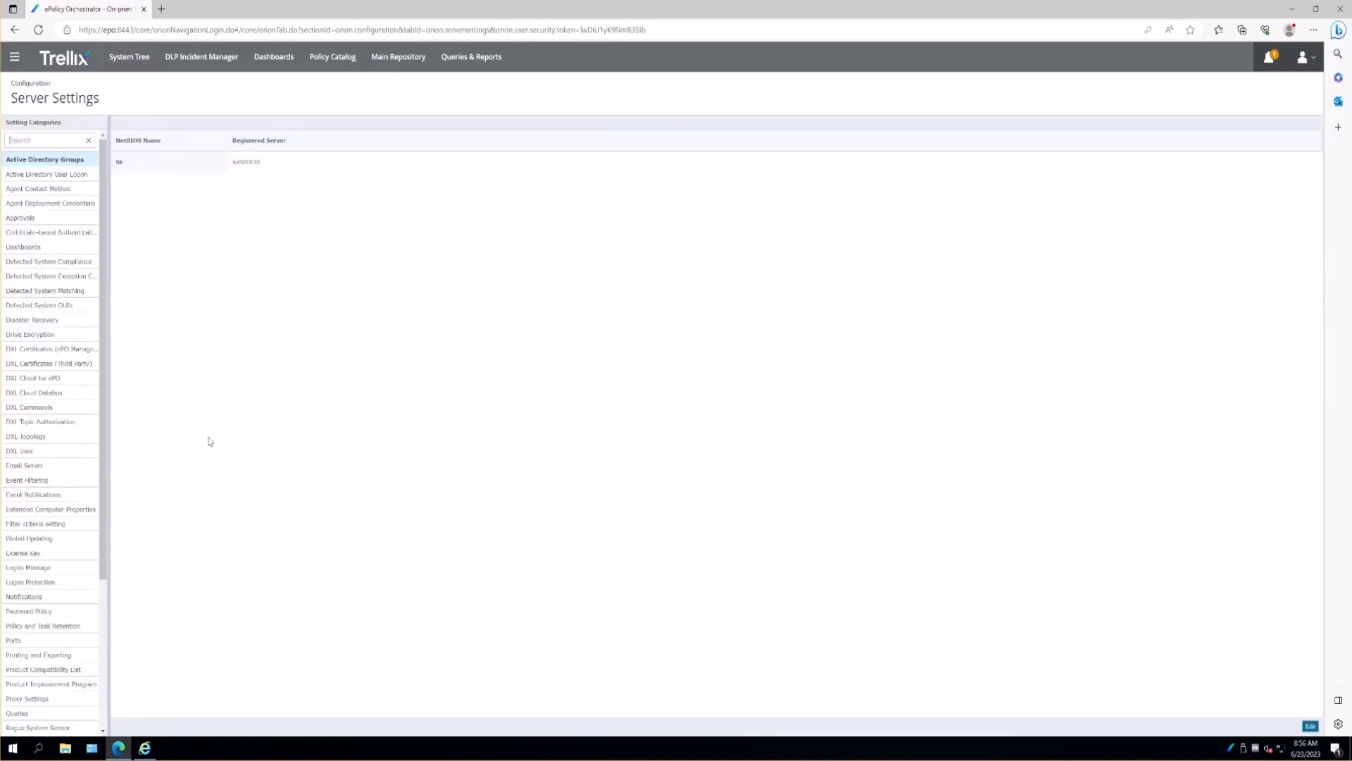
scroll(42, 450, down, 3)
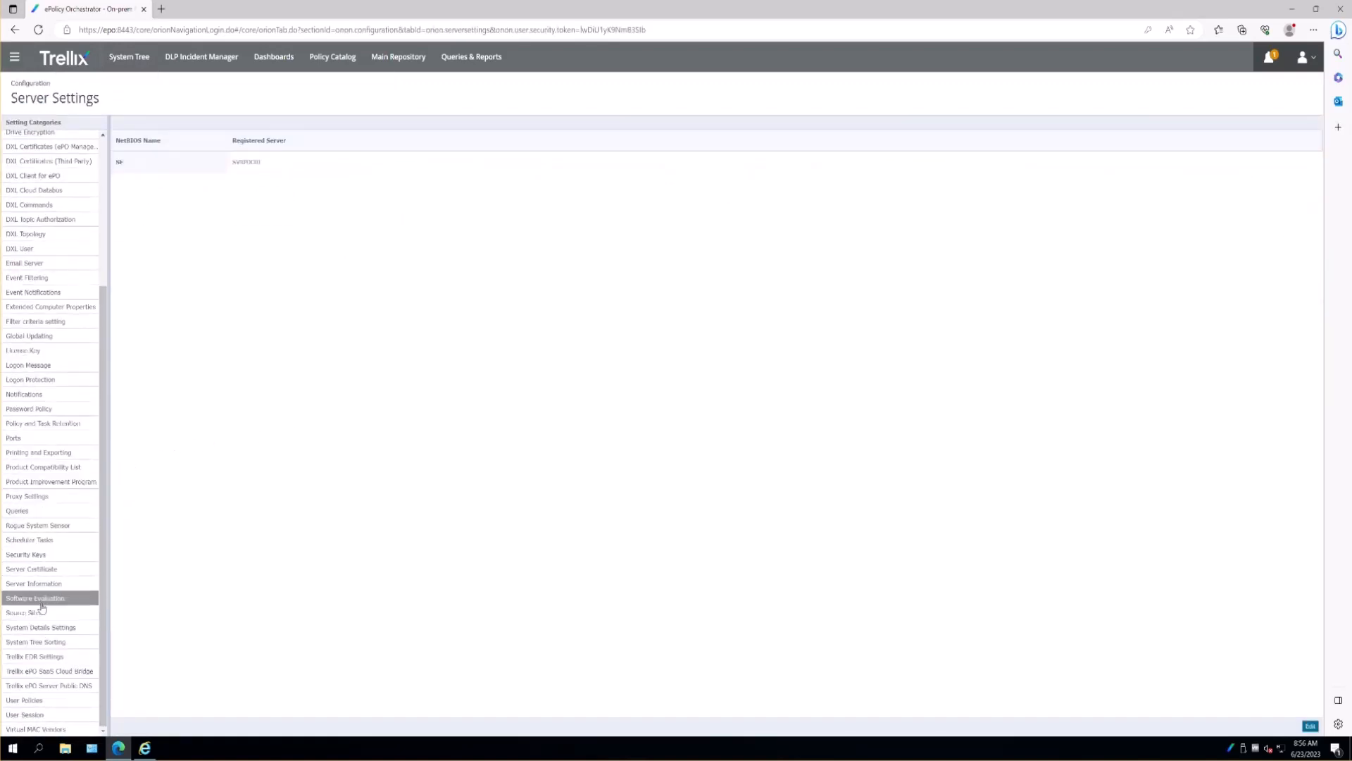
click(39, 526)
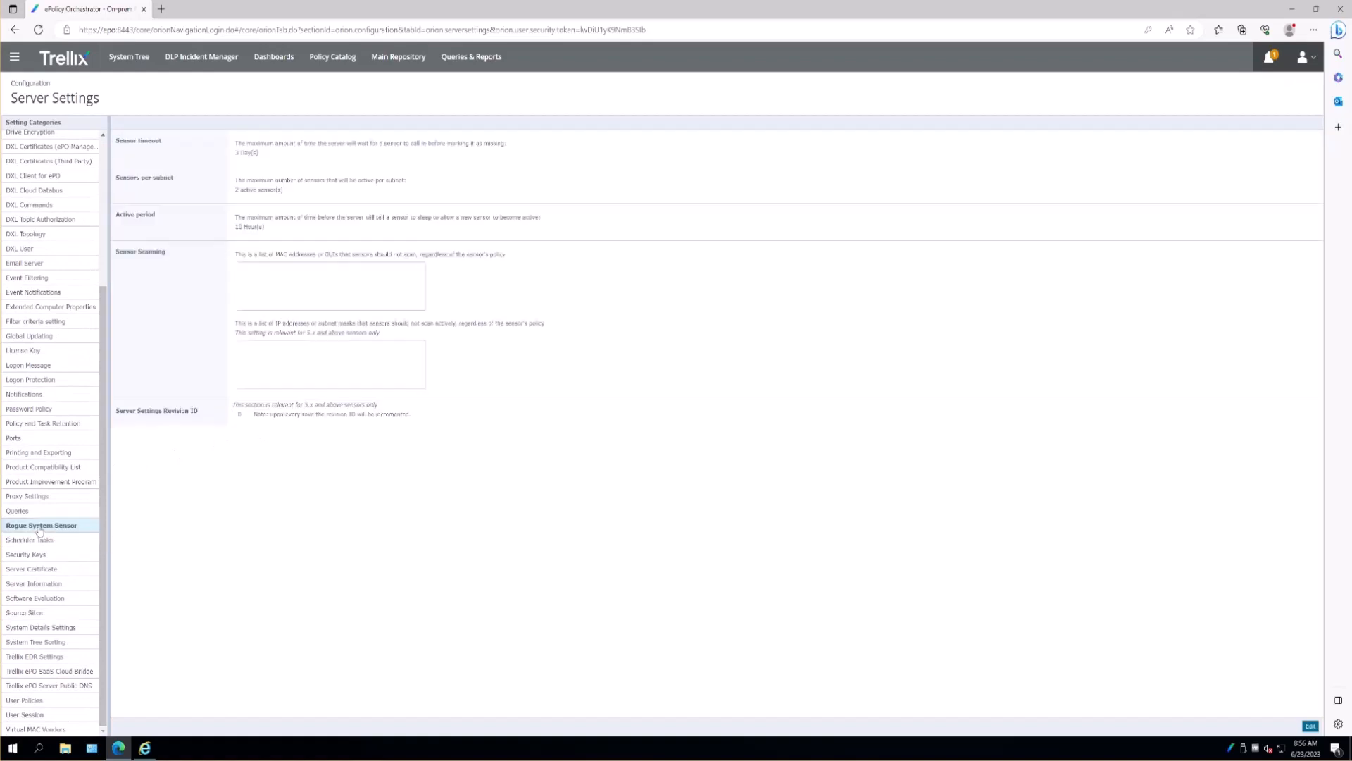
click(1309, 725)
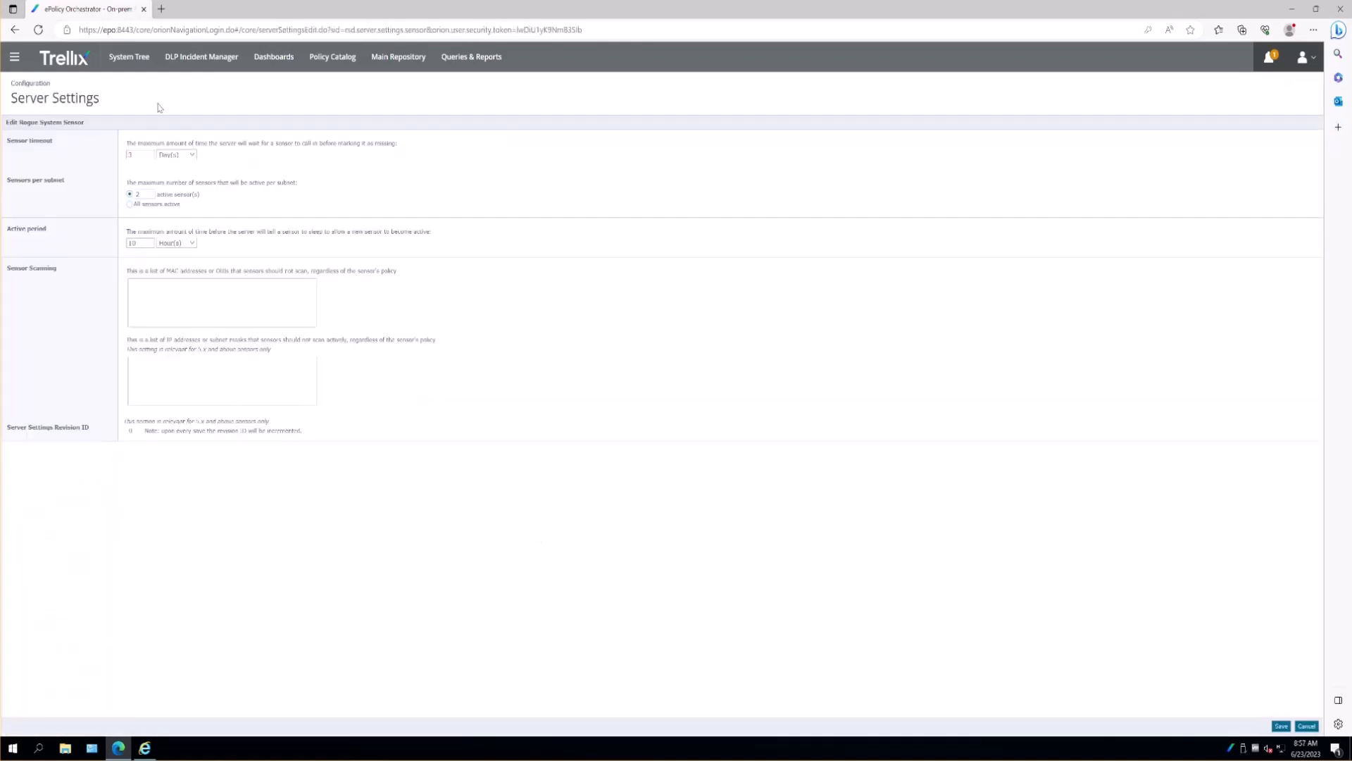